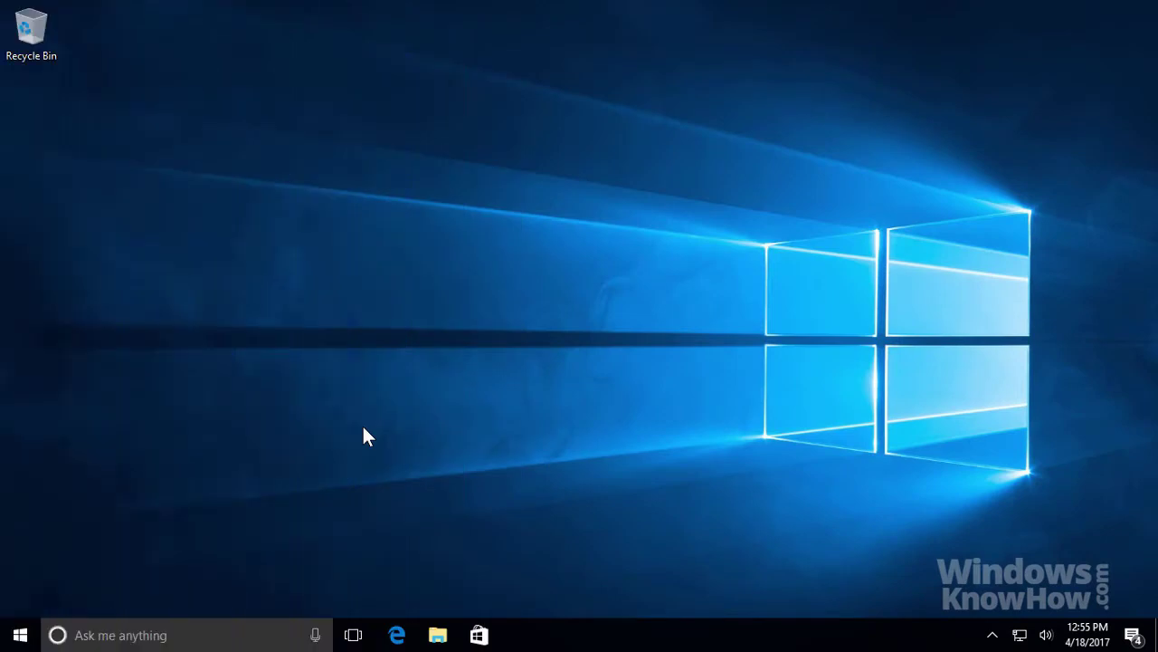
# Open the Start menu showing Recently added apps and the Create, Games and Explore tiles.
pyautogui.click(27, 624)
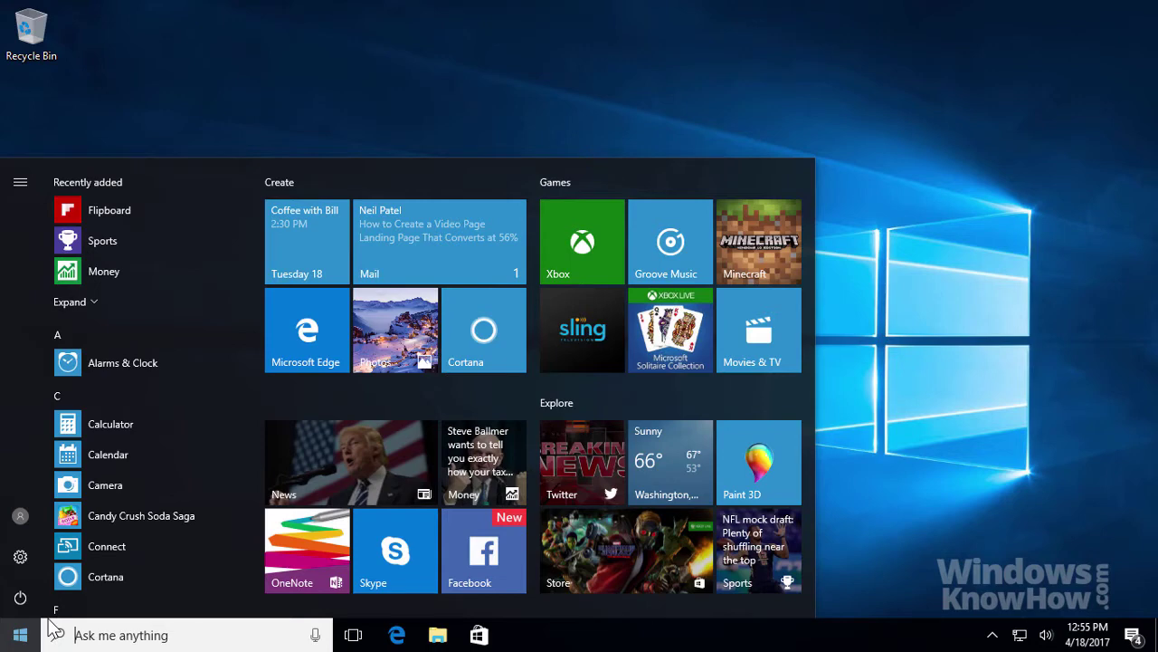
# Widen the Start menu to the right and stretch it taller so tiles spread out.
pyautogui.moveTo(811, 374); pyautogui.dragTo(1090, 393)
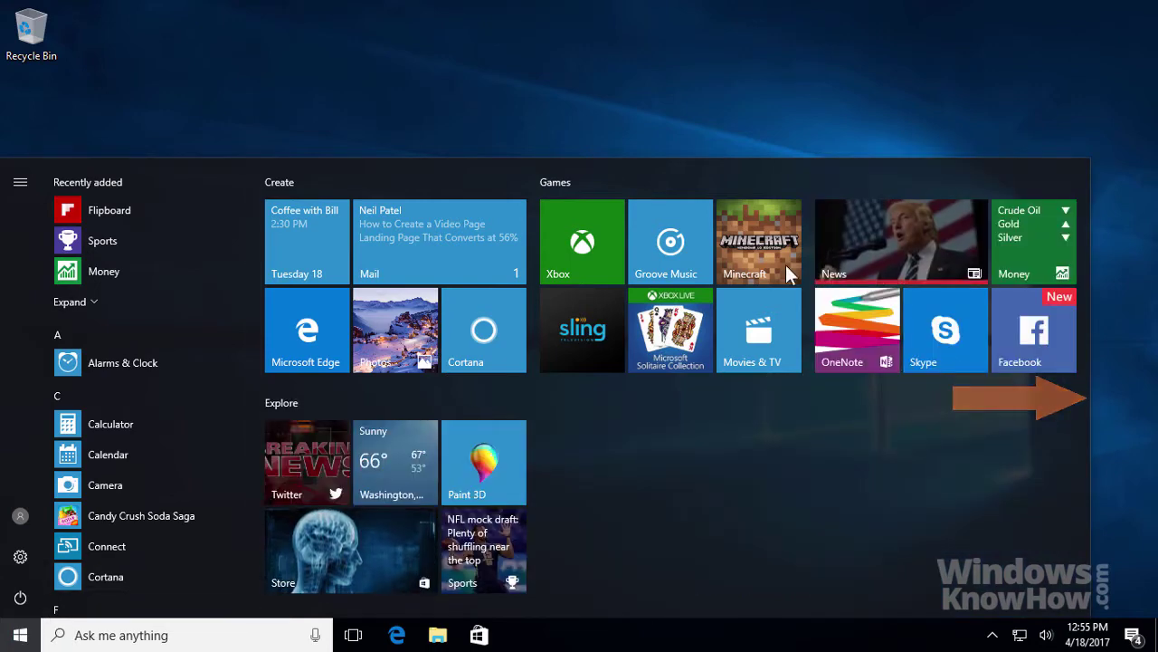
pyautogui.moveTo(631, 158); pyautogui.dragTo(631, 70)
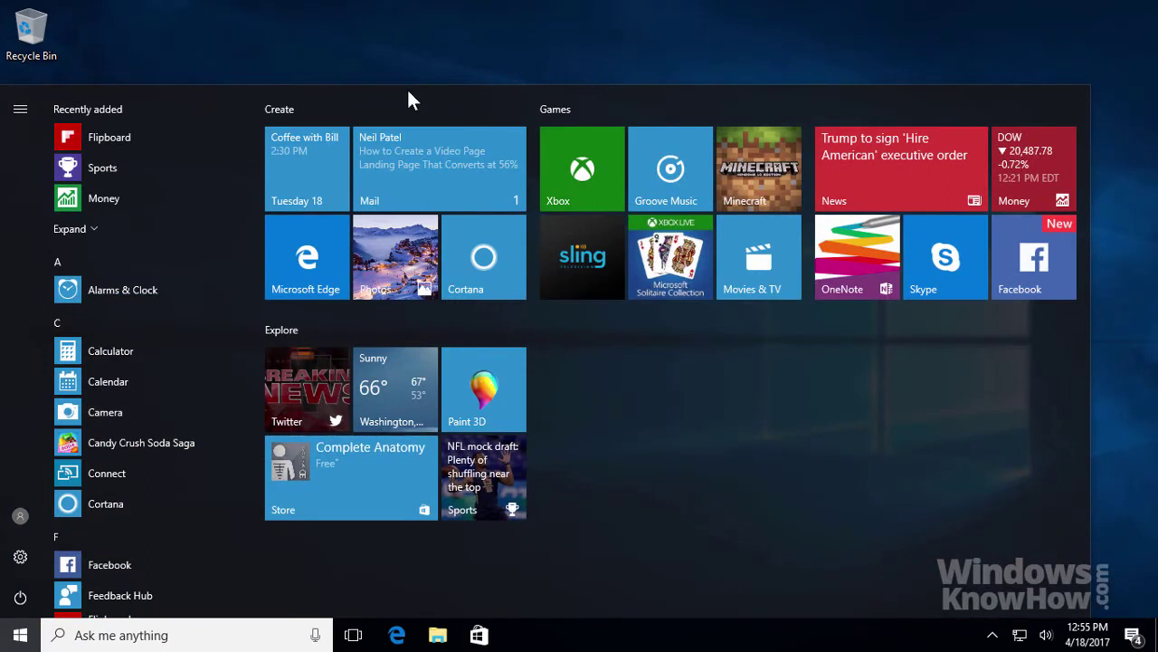
# Pin Flipboard to Start and unpin the Paint 3D tile from the Explore group.
pyautogui.rightClick(155, 148)
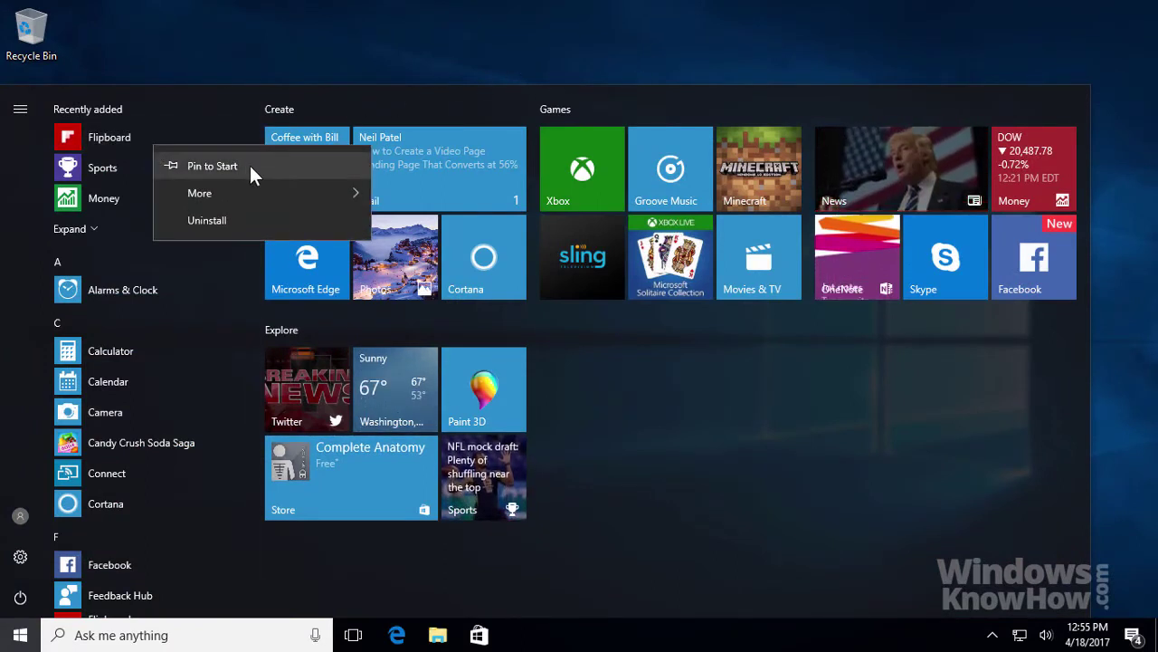
pyautogui.moveTo(249, 190)
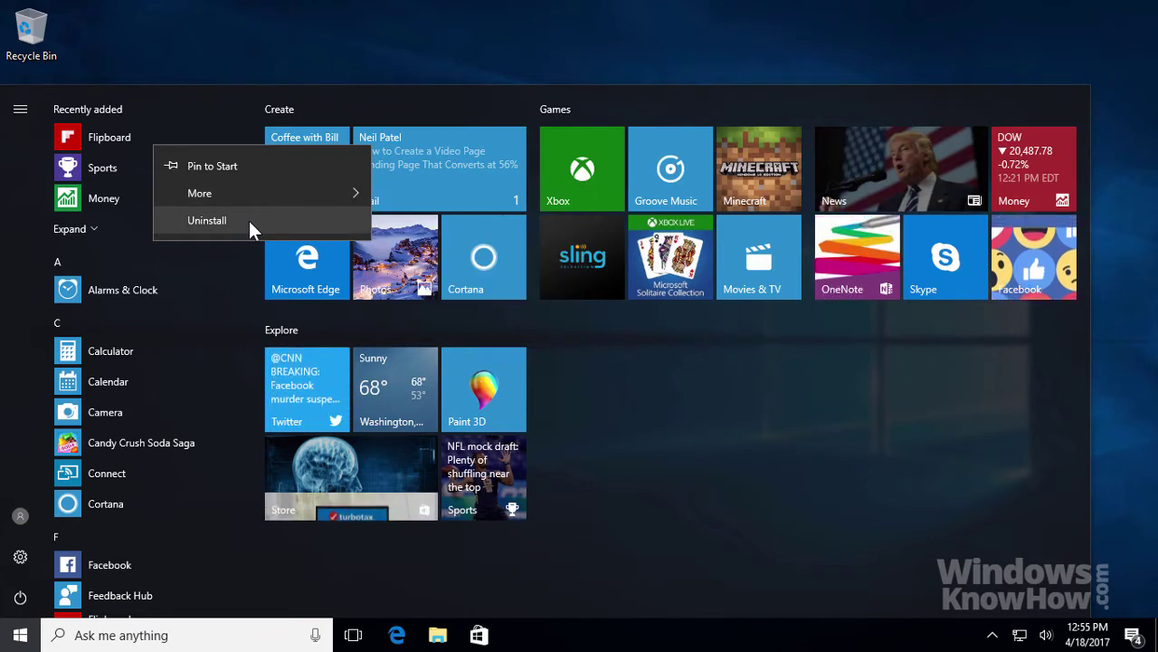
pyautogui.click(256, 165)
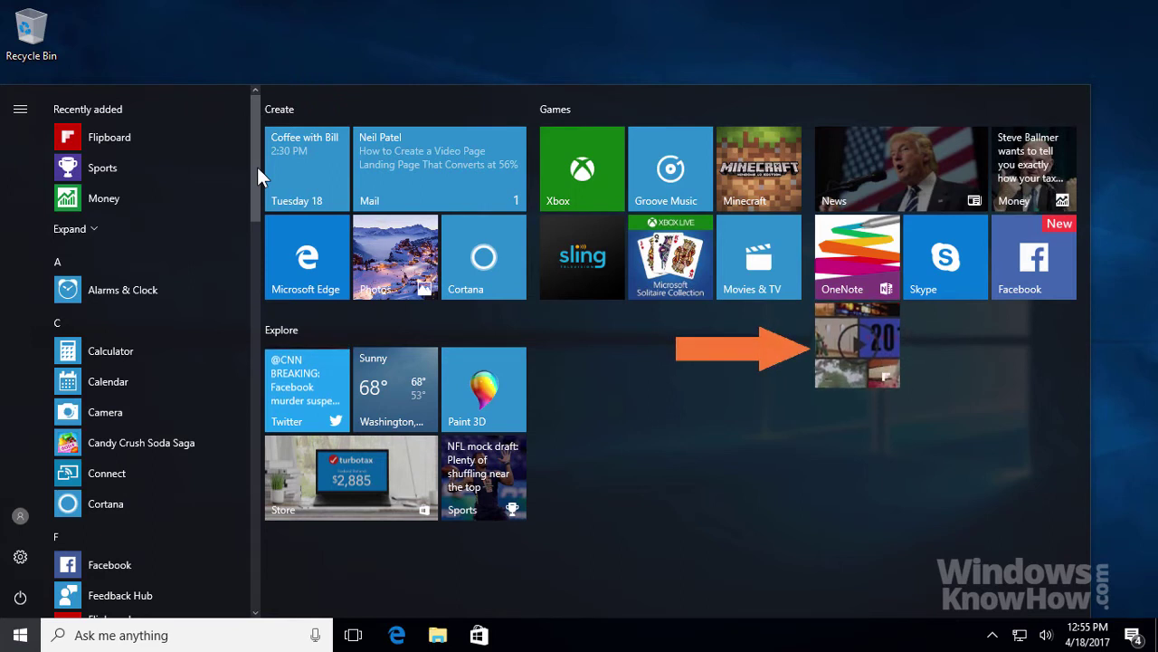
pyautogui.rightClick(502, 384)
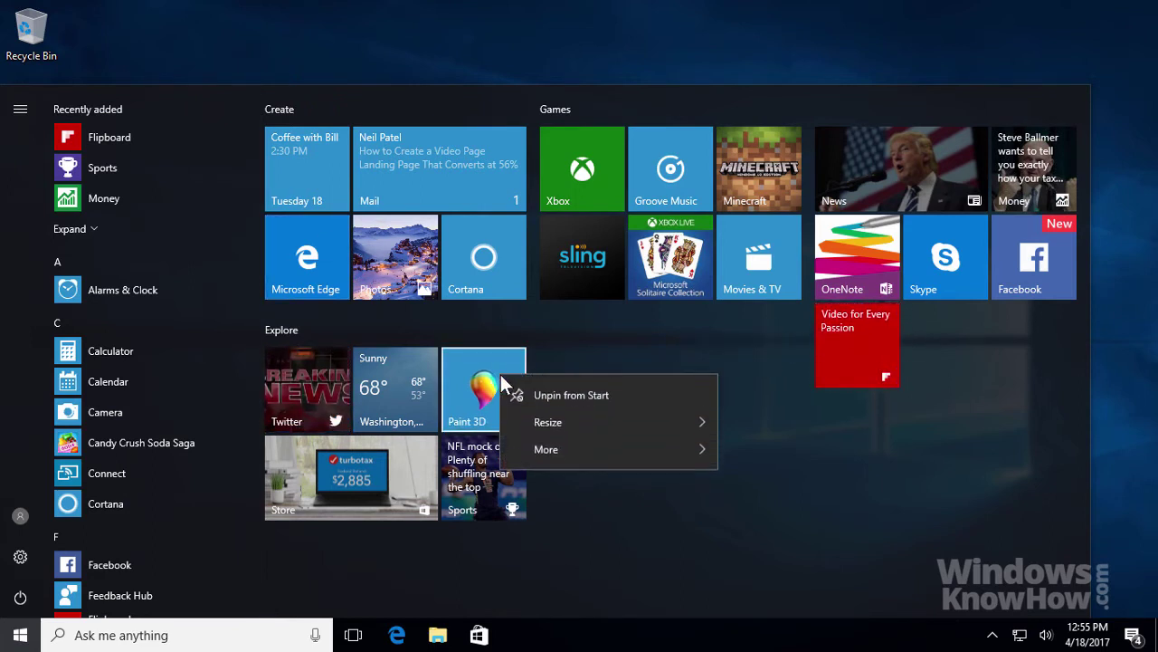
pyautogui.click(631, 398)
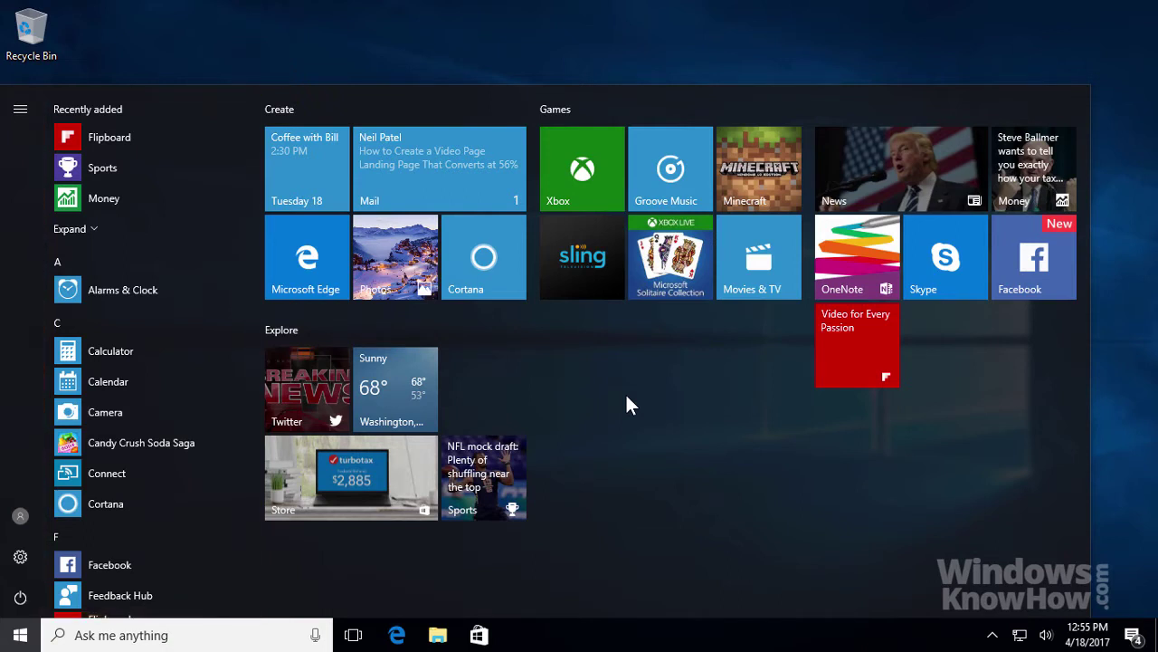
# Resize the Weather tile to Small, then Wide, and finally Large.
pyautogui.rightClick(388, 389)
pyautogui.moveTo(487, 437)
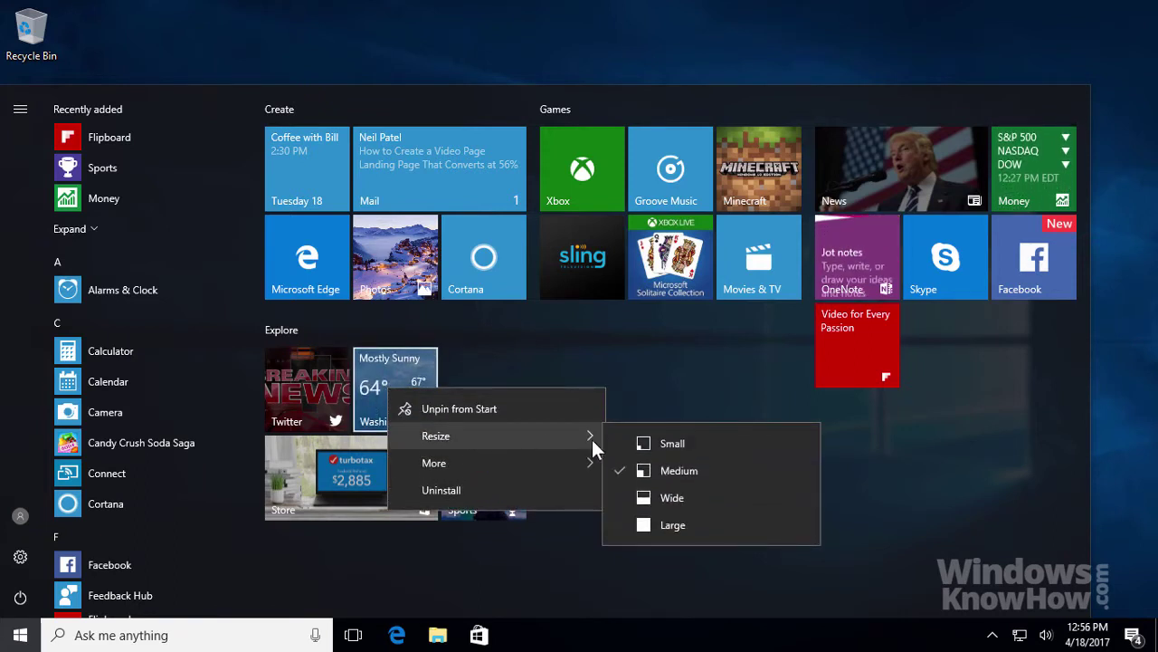
pyautogui.click(718, 443)
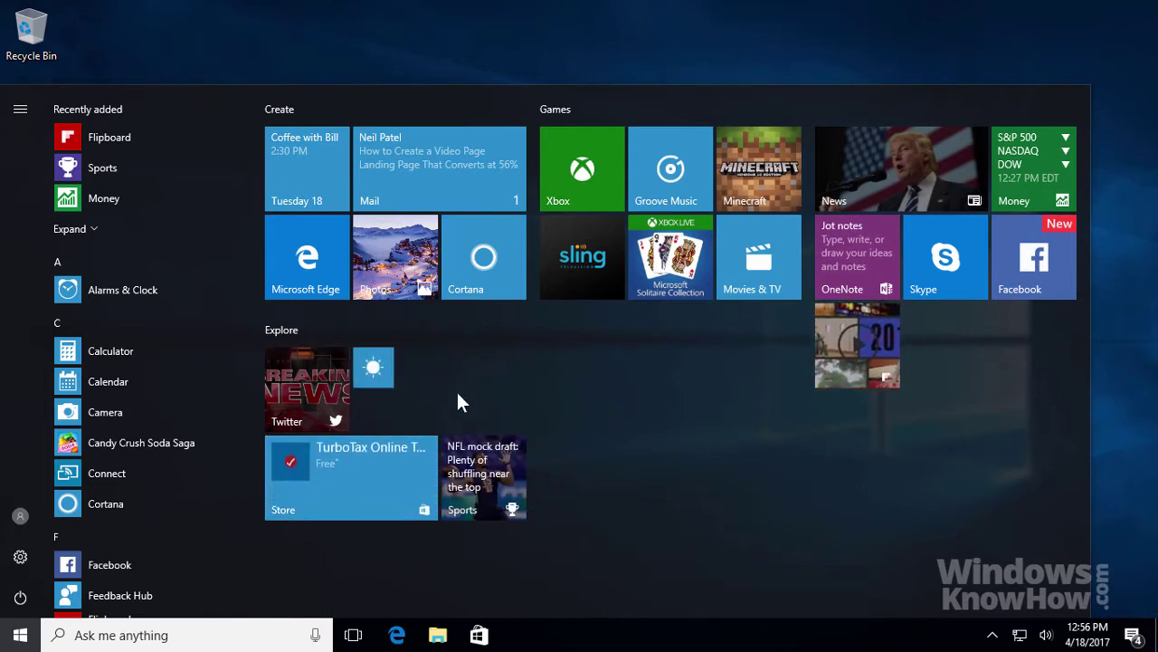
pyautogui.rightClick(376, 368)
pyautogui.moveTo(469, 409)
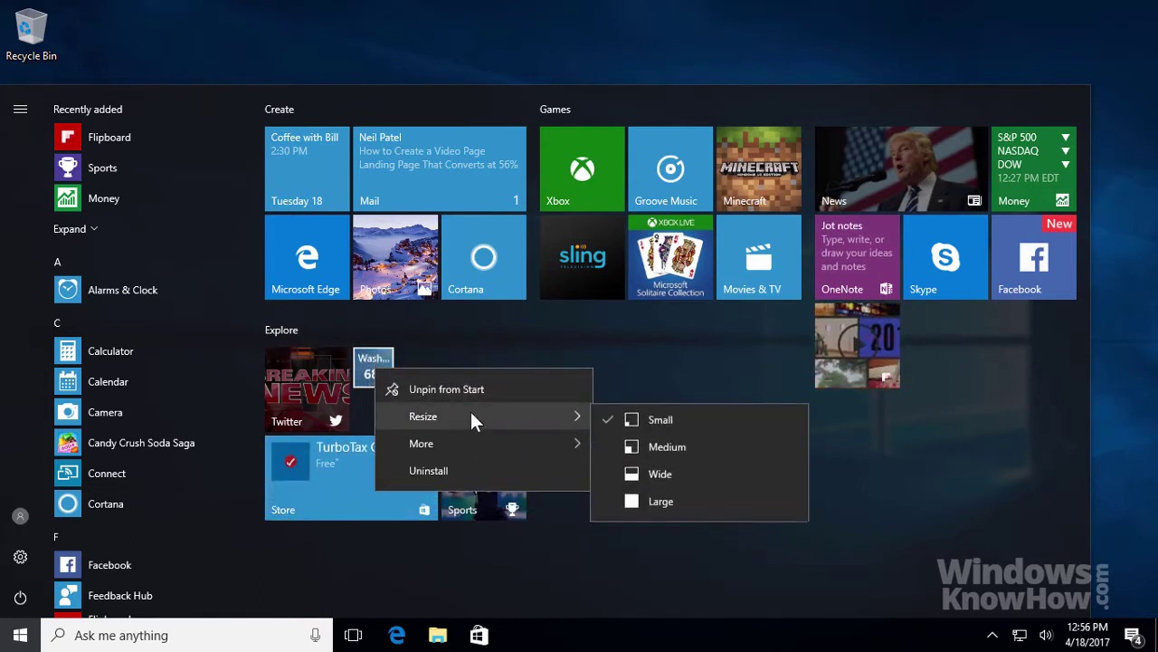
pyautogui.click(703, 478)
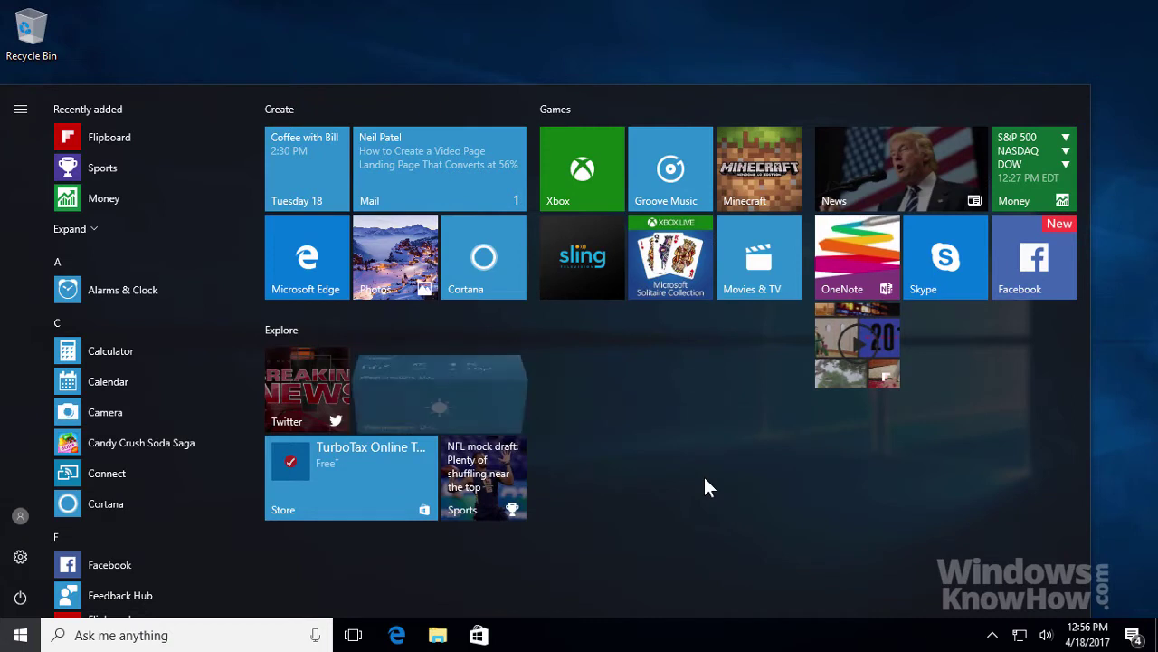
pyautogui.rightClick(394, 376)
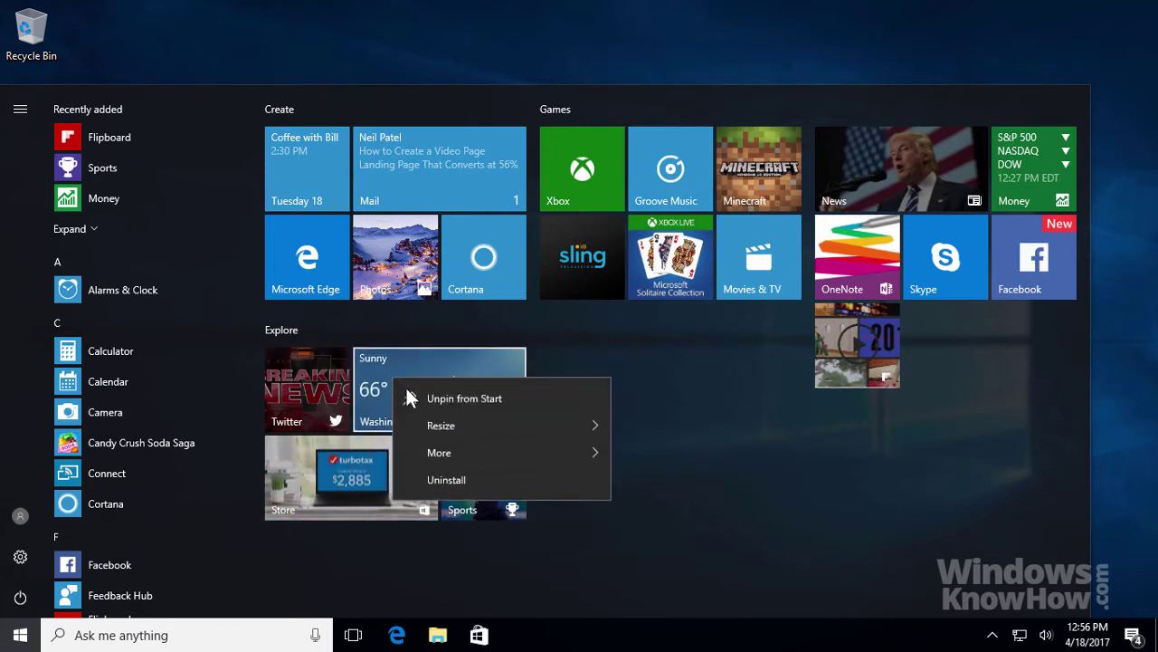
pyautogui.moveTo(461, 424)
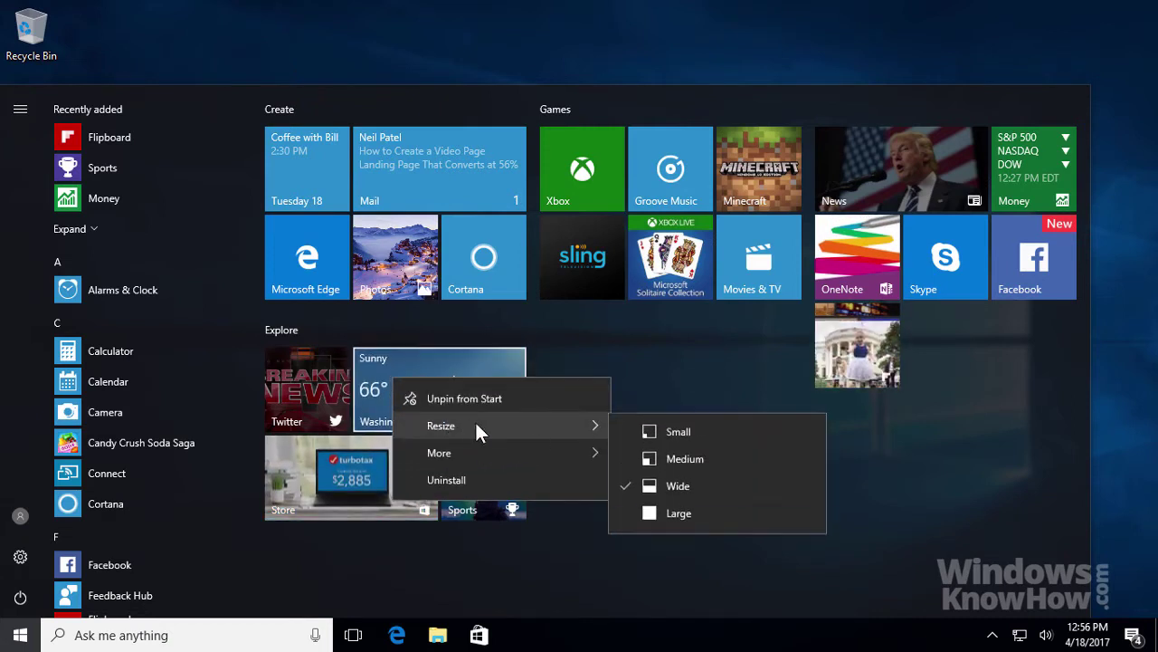
pyautogui.click(727, 510)
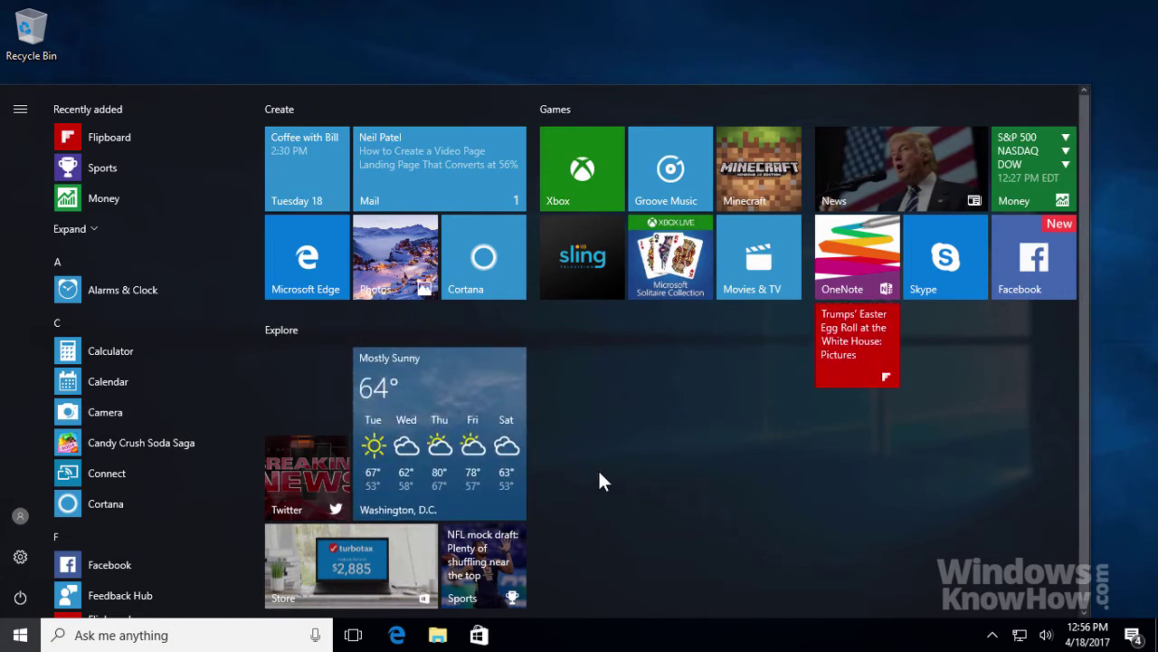
# Turn the Weather tile's live tile off, then back on to show the forecast.
pyautogui.rightClick(413, 404)
pyautogui.moveTo(516, 477)
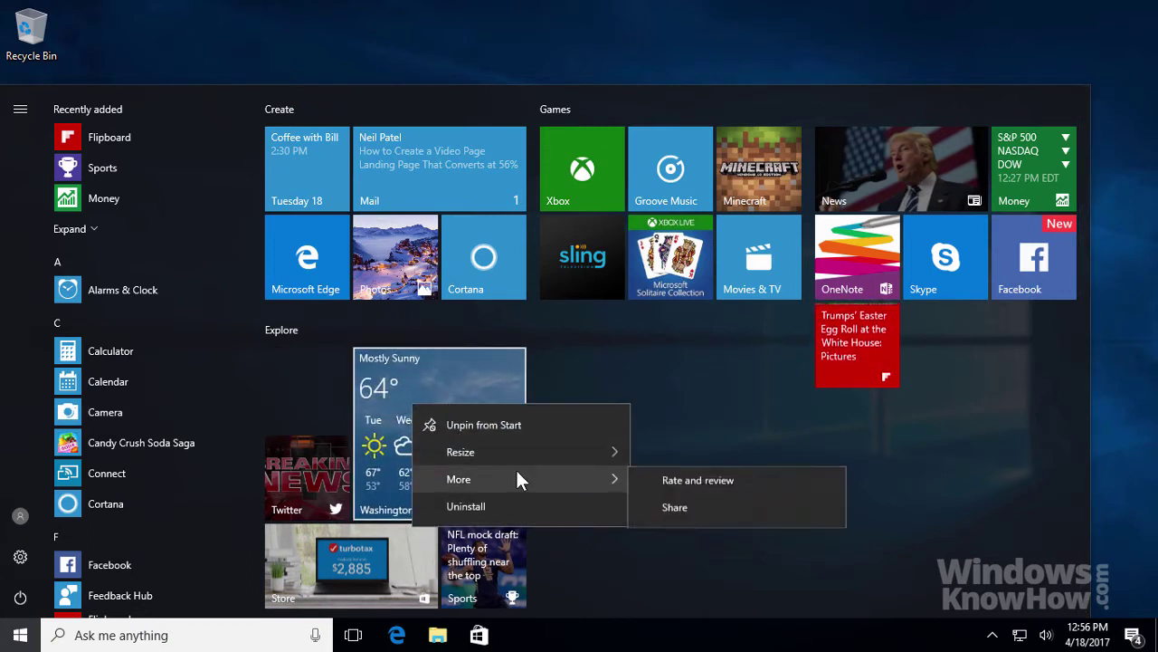
pyautogui.click(748, 491)
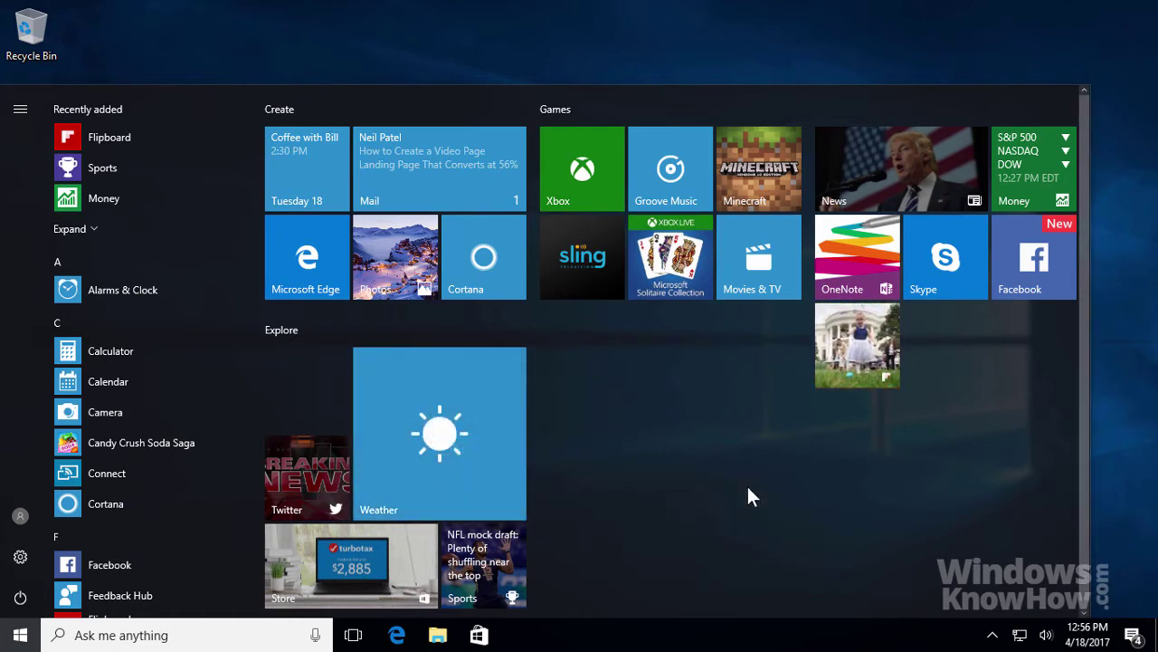
pyautogui.rightClick(417, 419)
pyautogui.moveTo(542, 494)
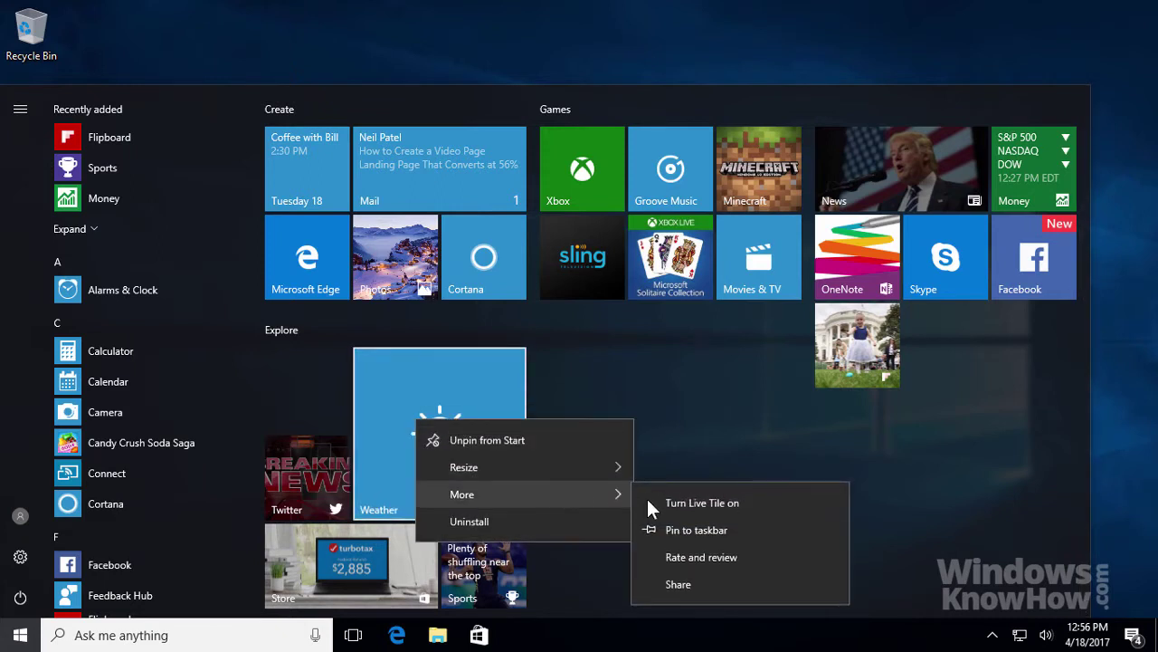
pyautogui.click(744, 502)
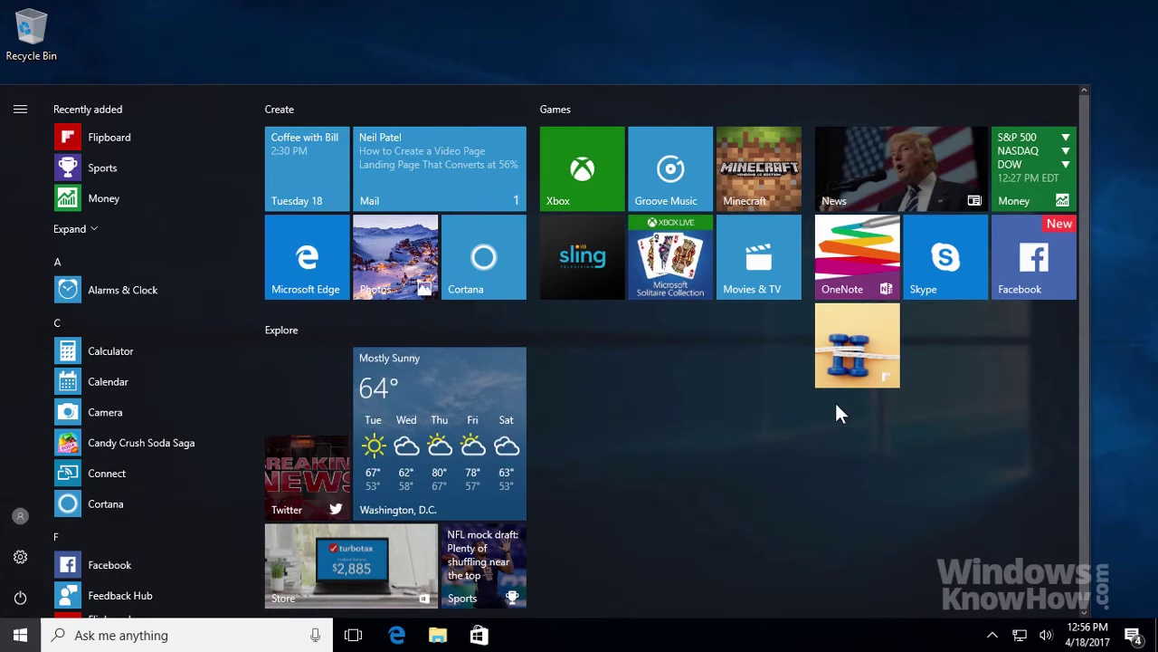
# Move the photo tile into Explore and line up Xbox, Solitaire and Minecraft in a new Games row.
pyautogui.moveTo(858, 350); pyautogui.dragTo(301, 396)
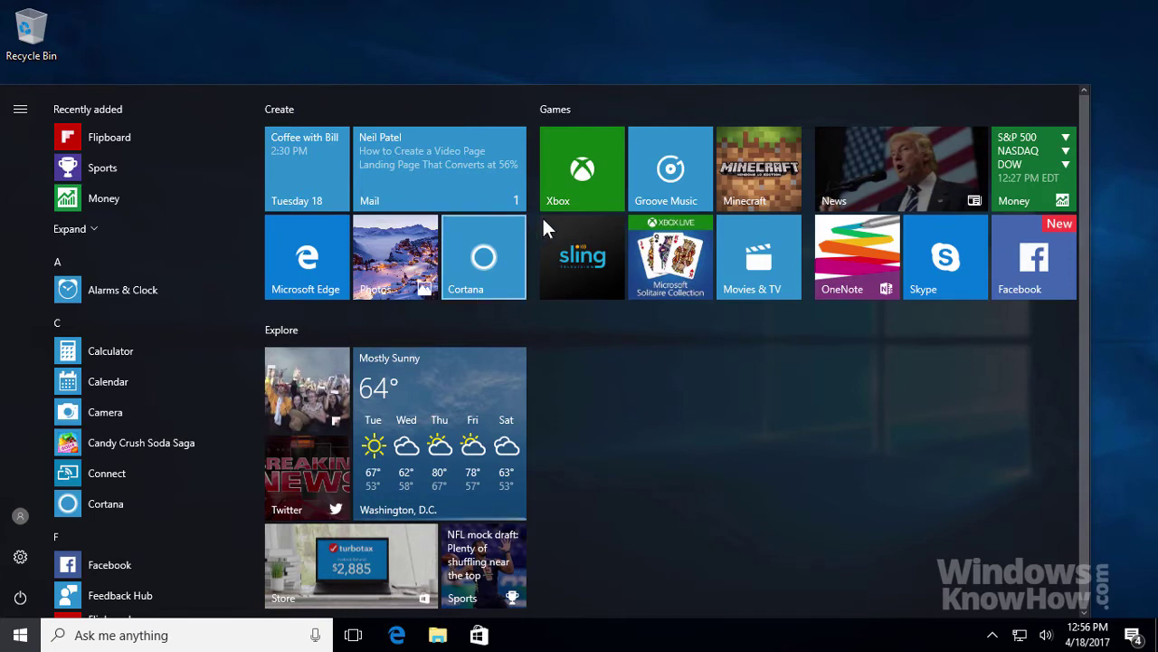
pyautogui.moveTo(580, 178); pyautogui.dragTo(576, 395)
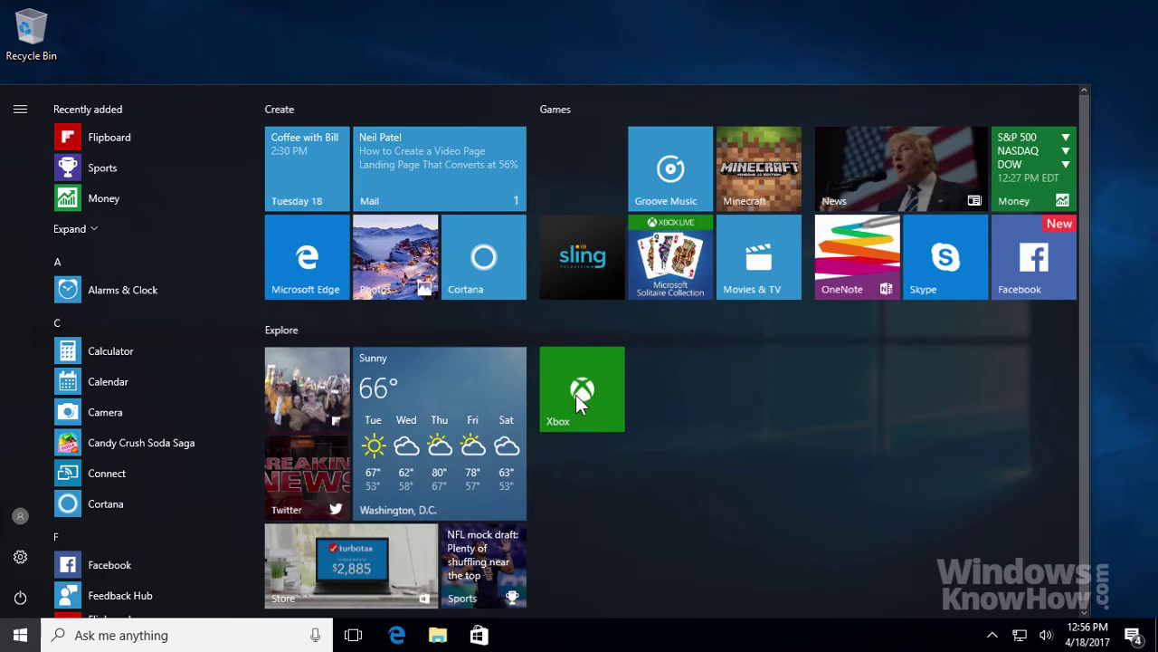
pyautogui.moveTo(672, 281); pyautogui.dragTo(669, 382)
pyautogui.moveTo(751, 180); pyautogui.dragTo(751, 406)
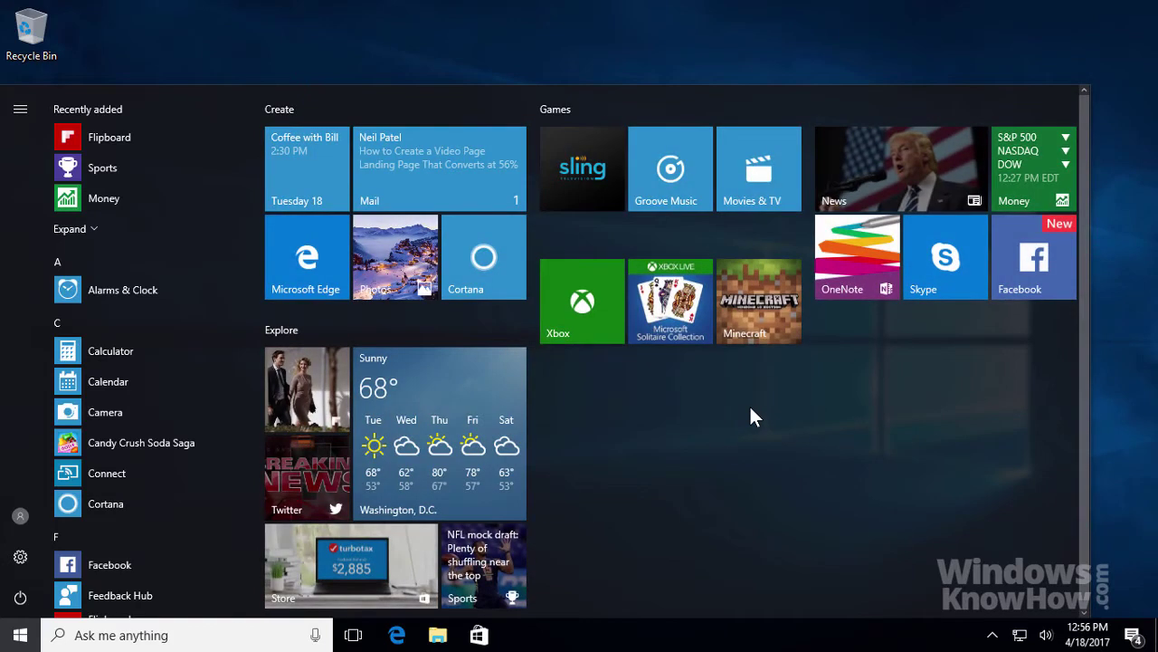
# Name the new tile group 'Games' and drag it above the other groups.
pyautogui.click(622, 243)
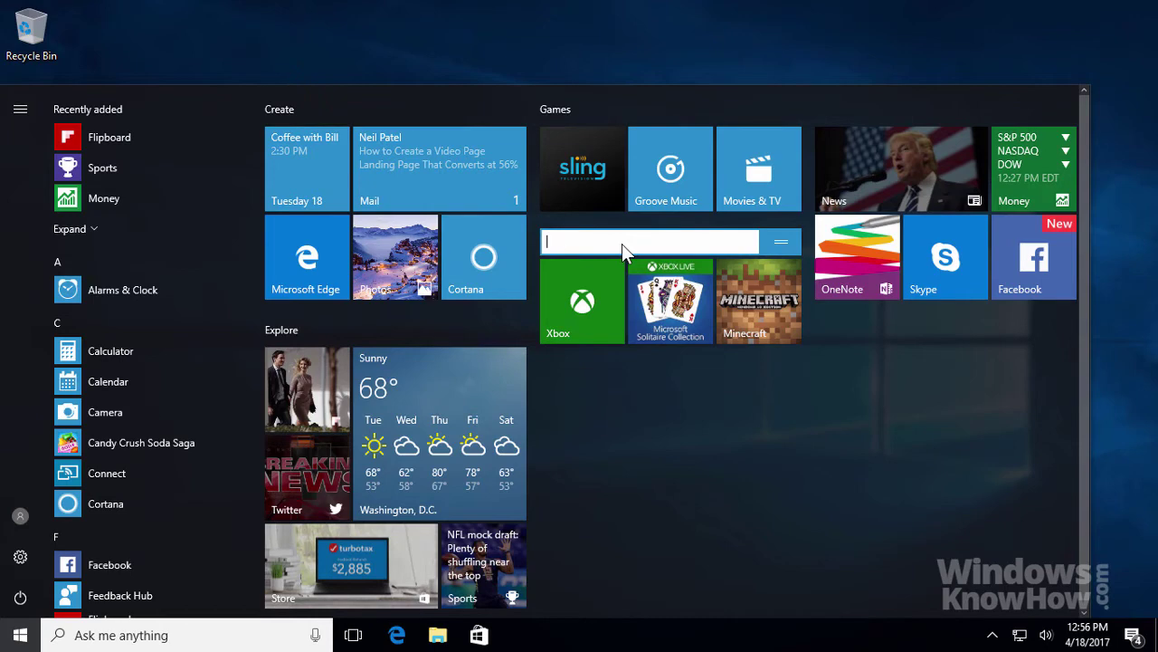
pyautogui.write('Games')
pyautogui.press('Return')
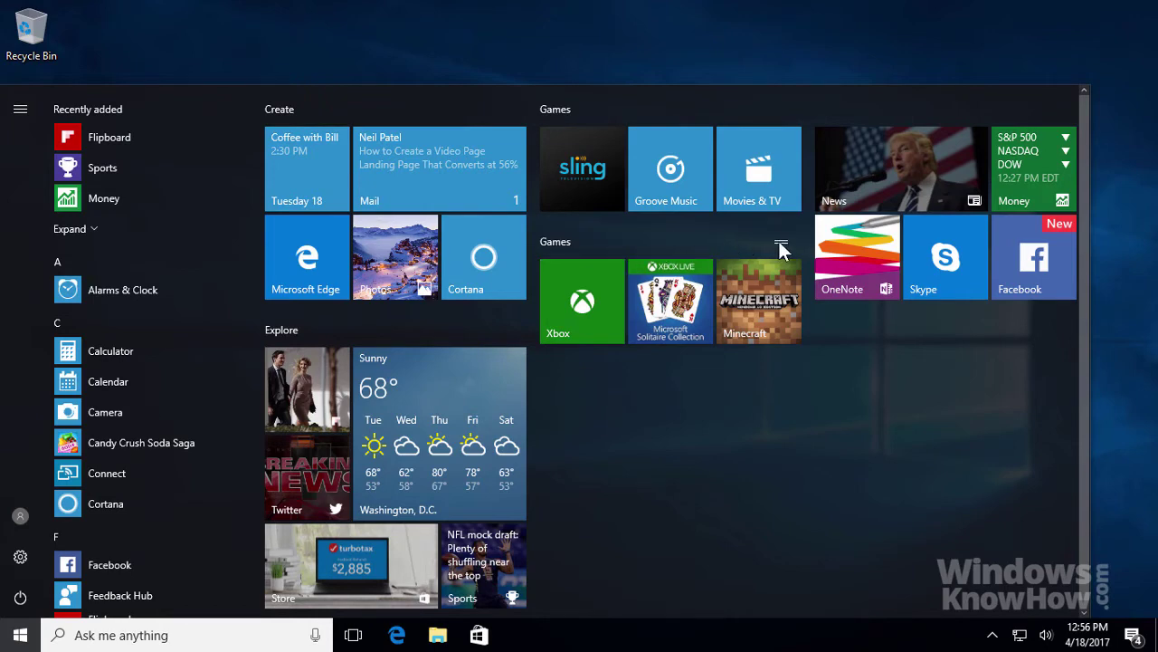
pyautogui.moveTo(779, 241); pyautogui.dragTo(770, 107)
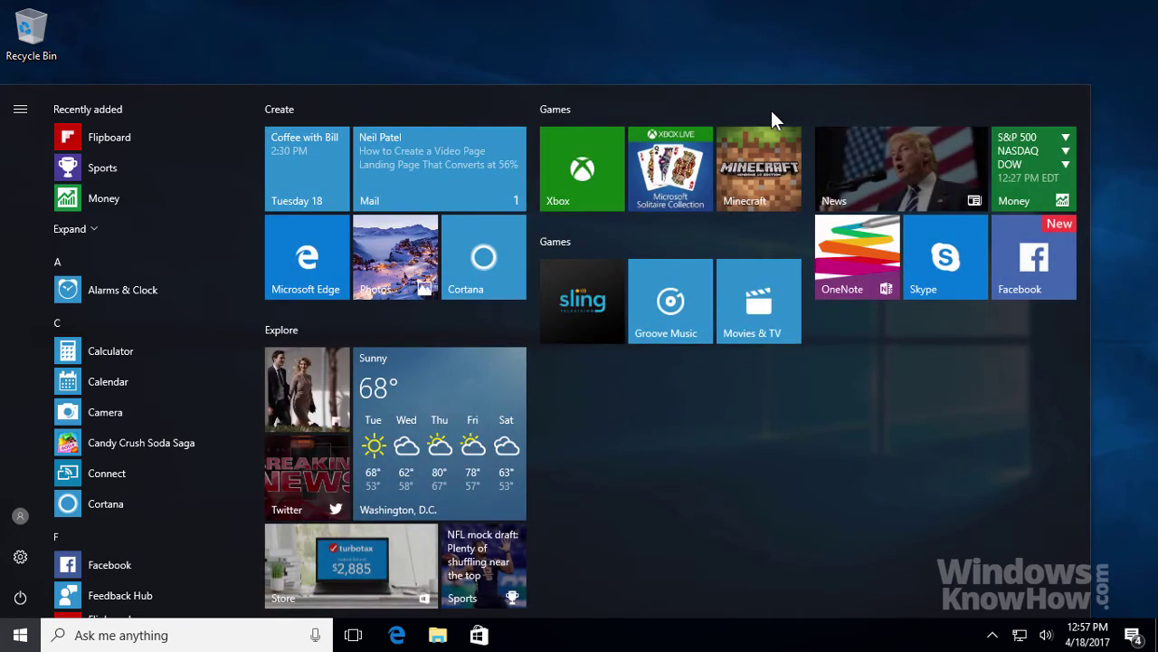
# Combine Solitaire and Xbox into a tile folder, leaving Minecraft outside beside it.
pyautogui.moveTo(677, 163); pyautogui.dragTo(611, 172)
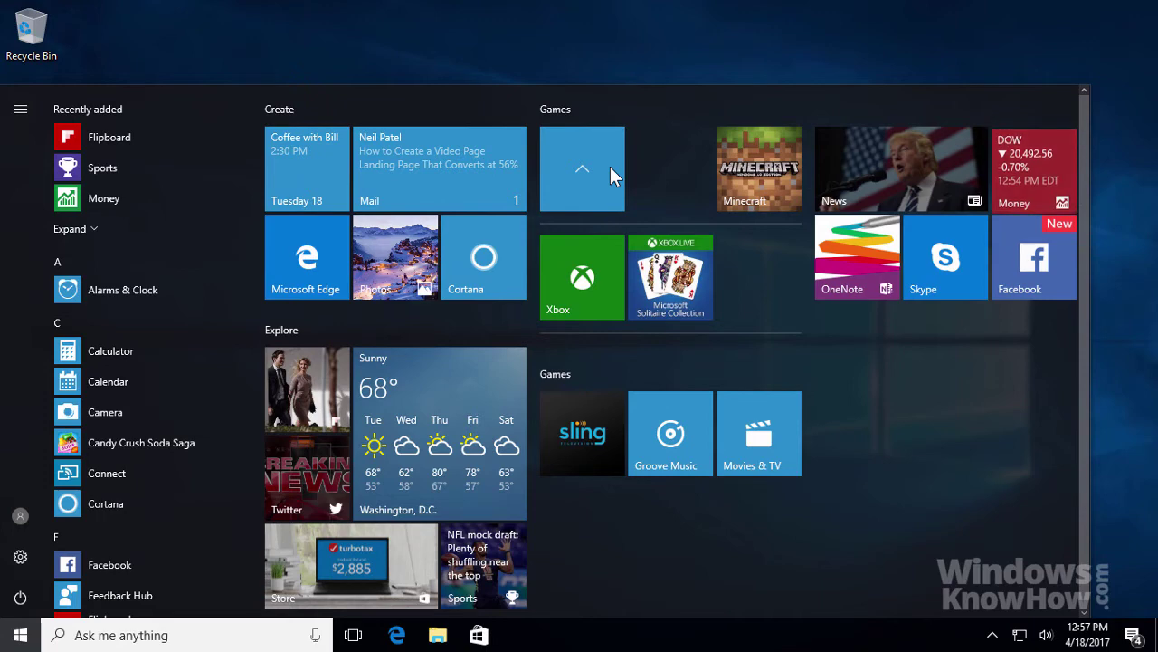
pyautogui.moveTo(755, 172); pyautogui.dragTo(584, 168)
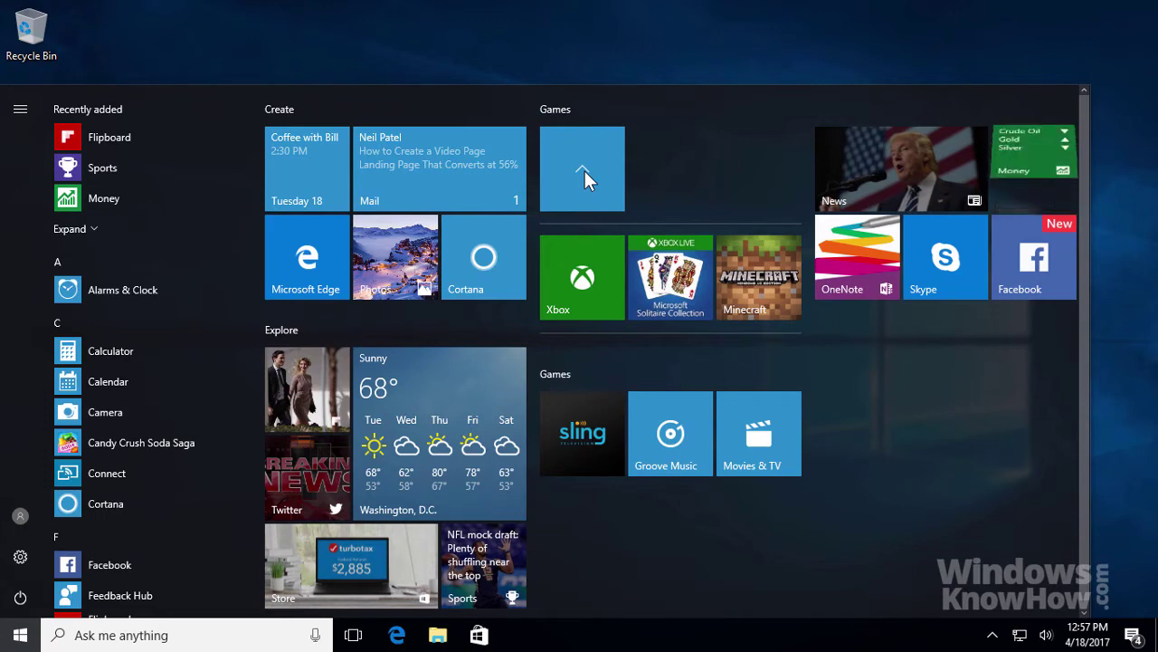
pyautogui.click(582, 184)
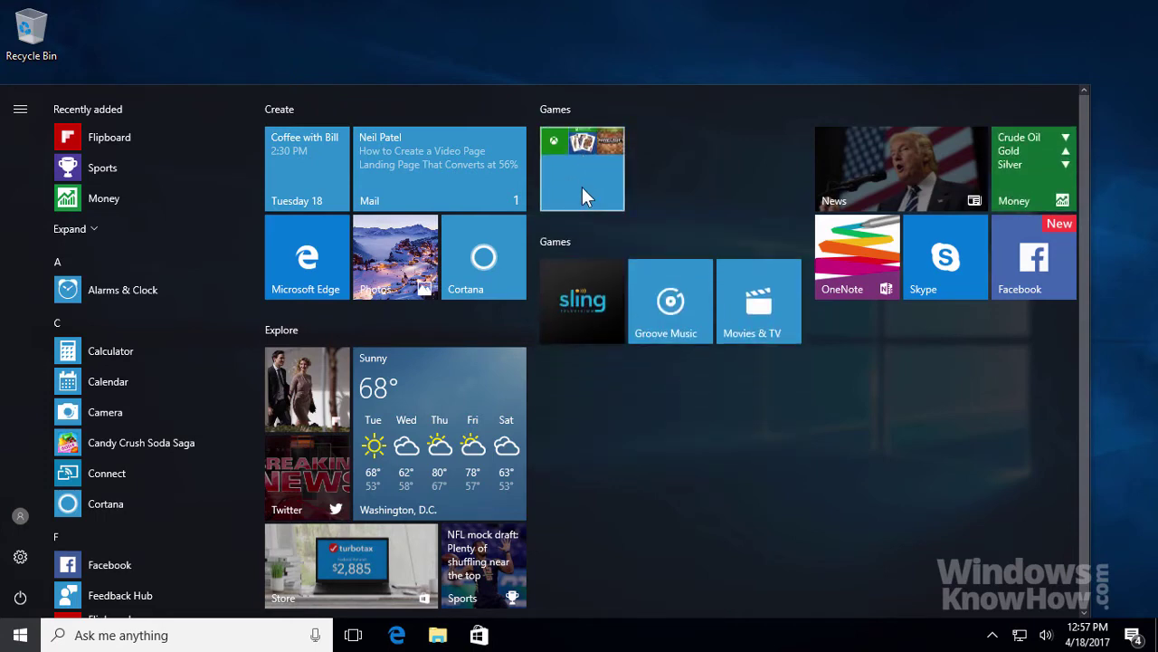
pyautogui.click(582, 187)
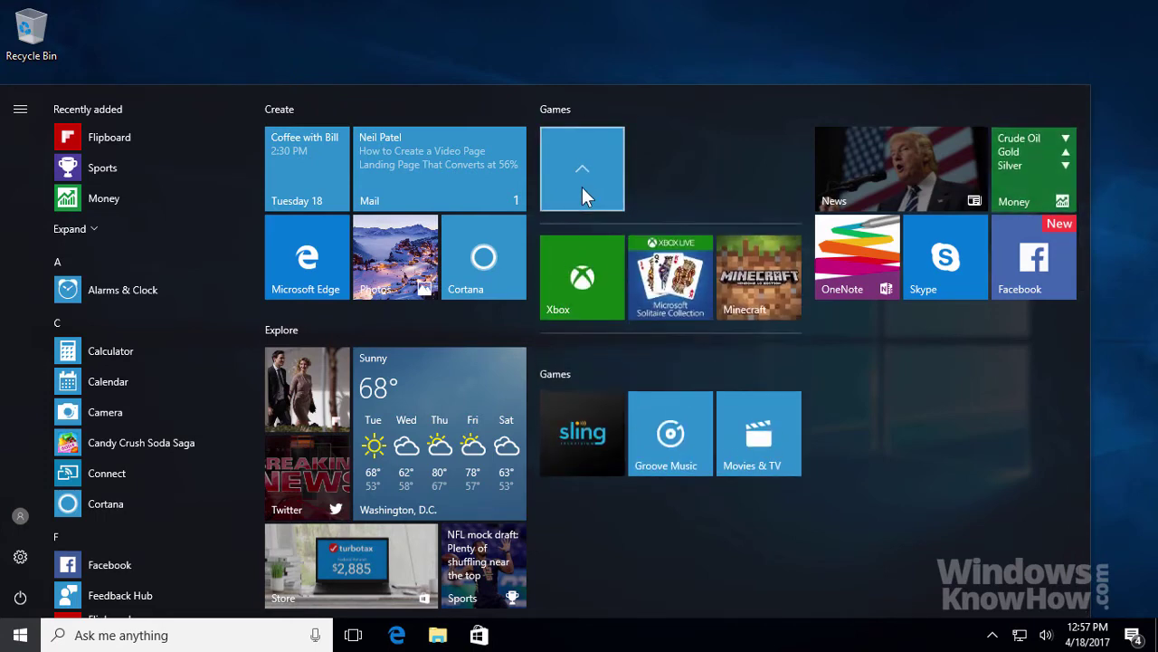
pyautogui.moveTo(759, 272); pyautogui.dragTo(763, 160)
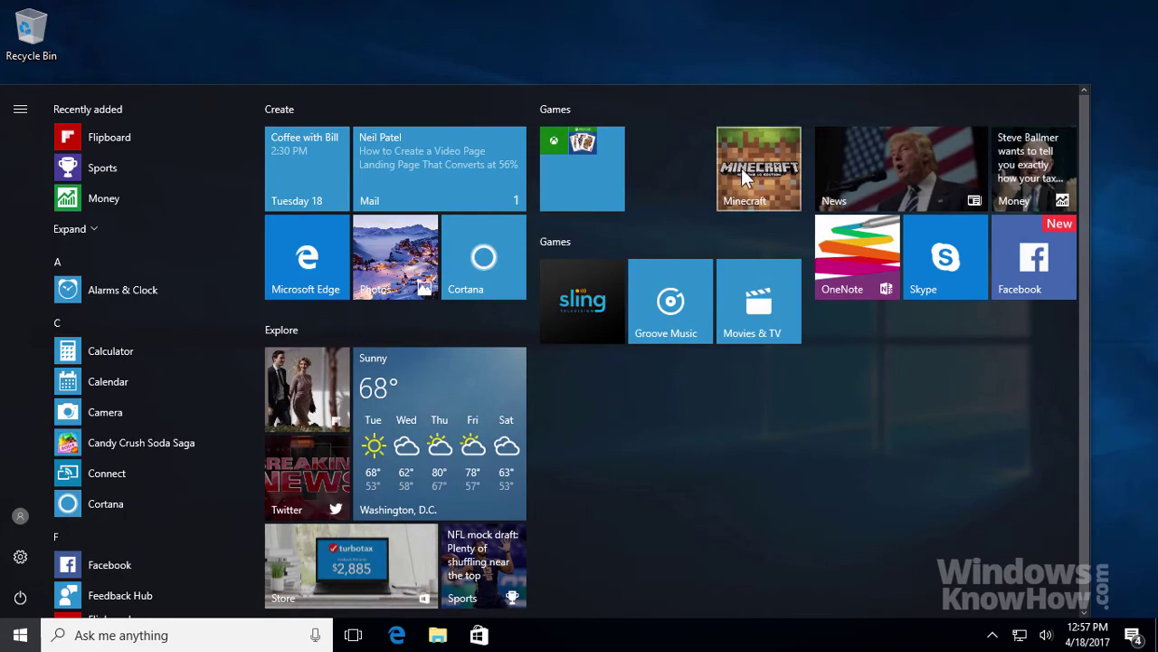
# In Personalization > Start, try Show more tiles on then off, and switch Use Start full screen On.
pyautogui.click(20, 557)
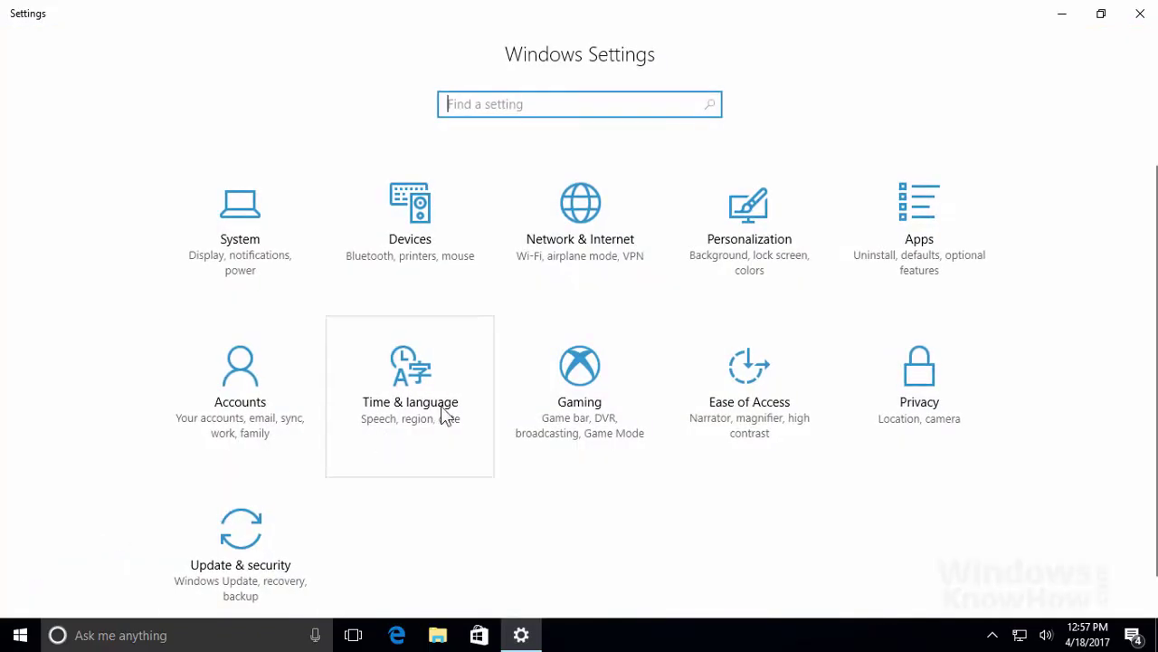
pyautogui.click(747, 258)
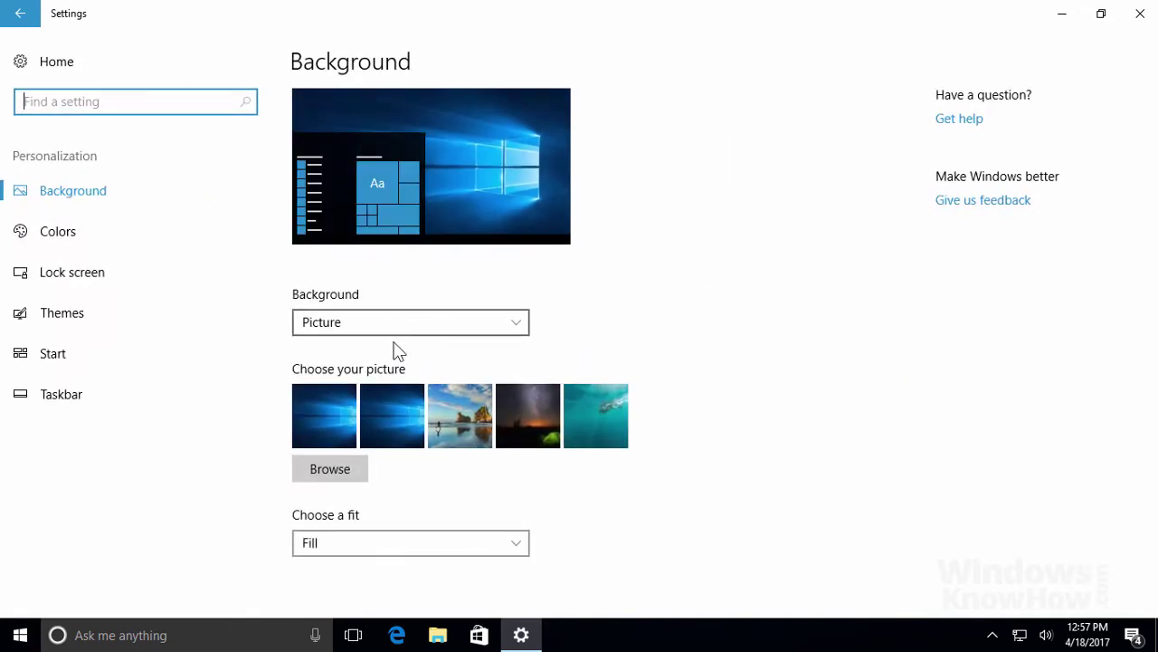
pyautogui.click(188, 372)
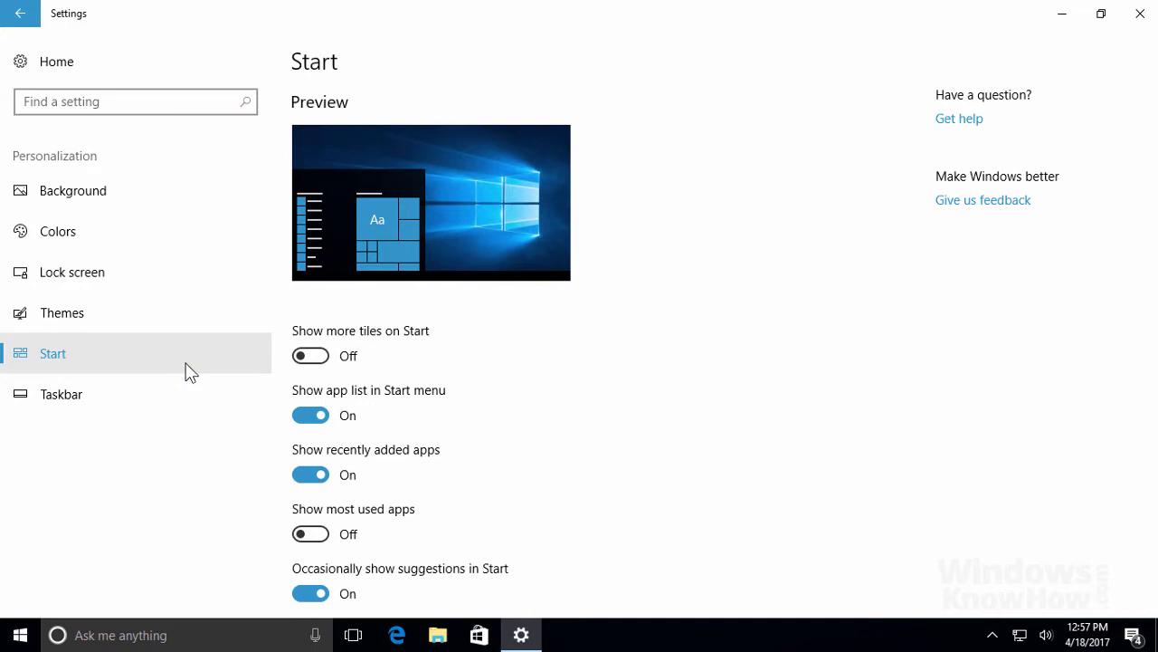
pyautogui.click(313, 362)
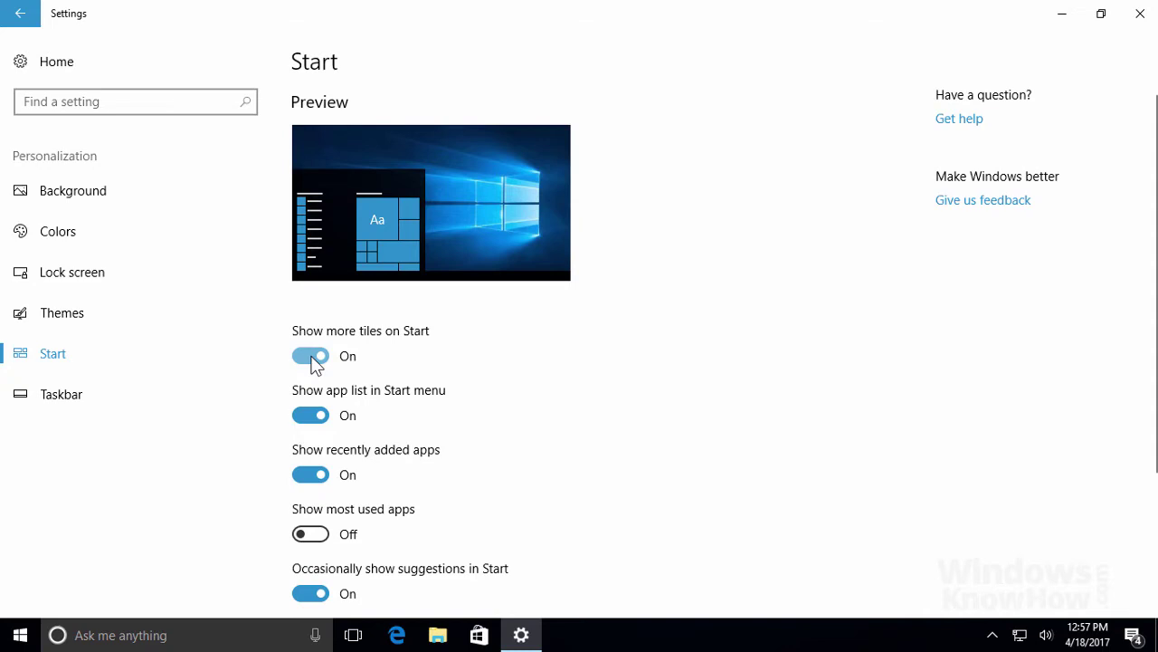
pyautogui.click(315, 362)
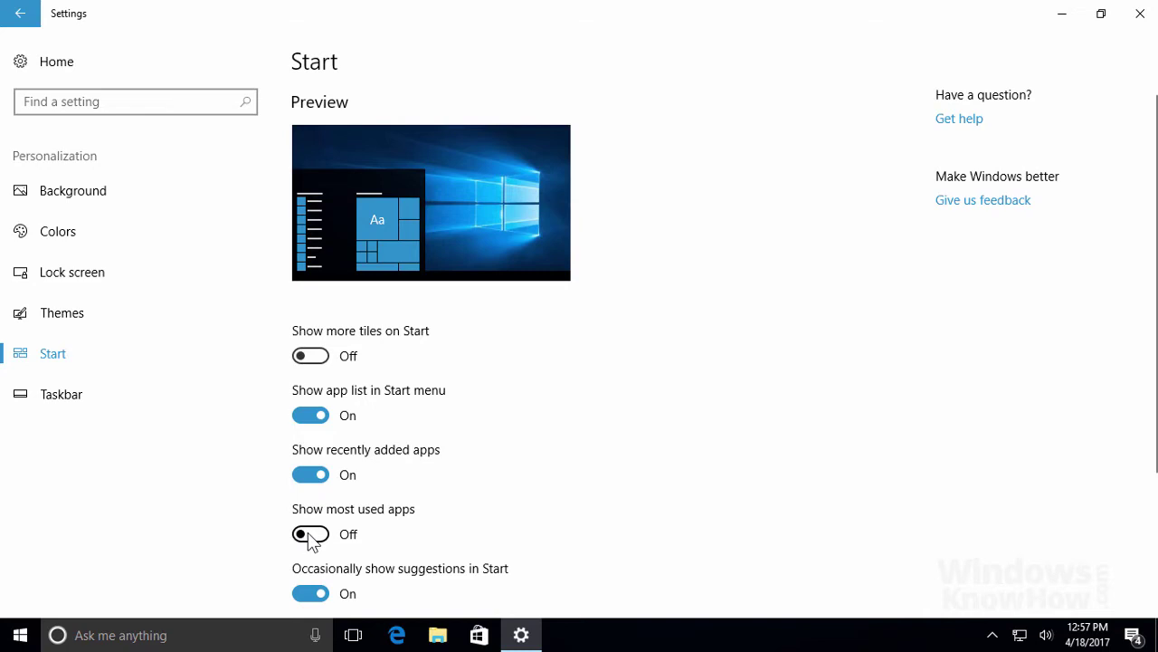
pyautogui.scroll(-3, 308, 534)
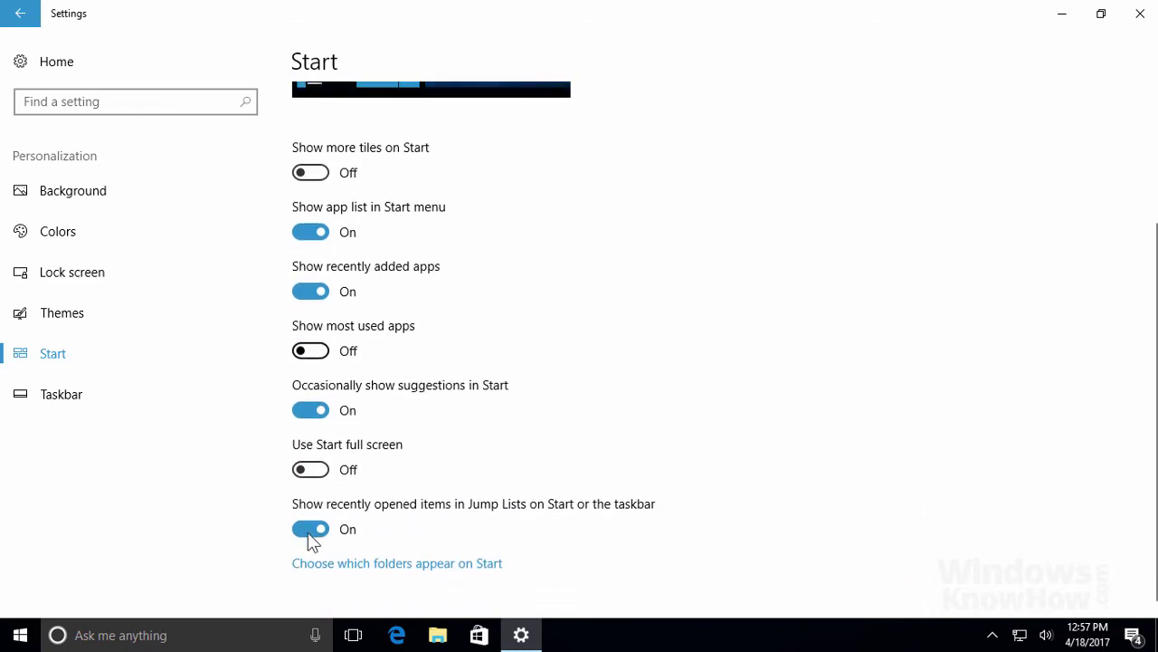
pyautogui.click(314, 468)
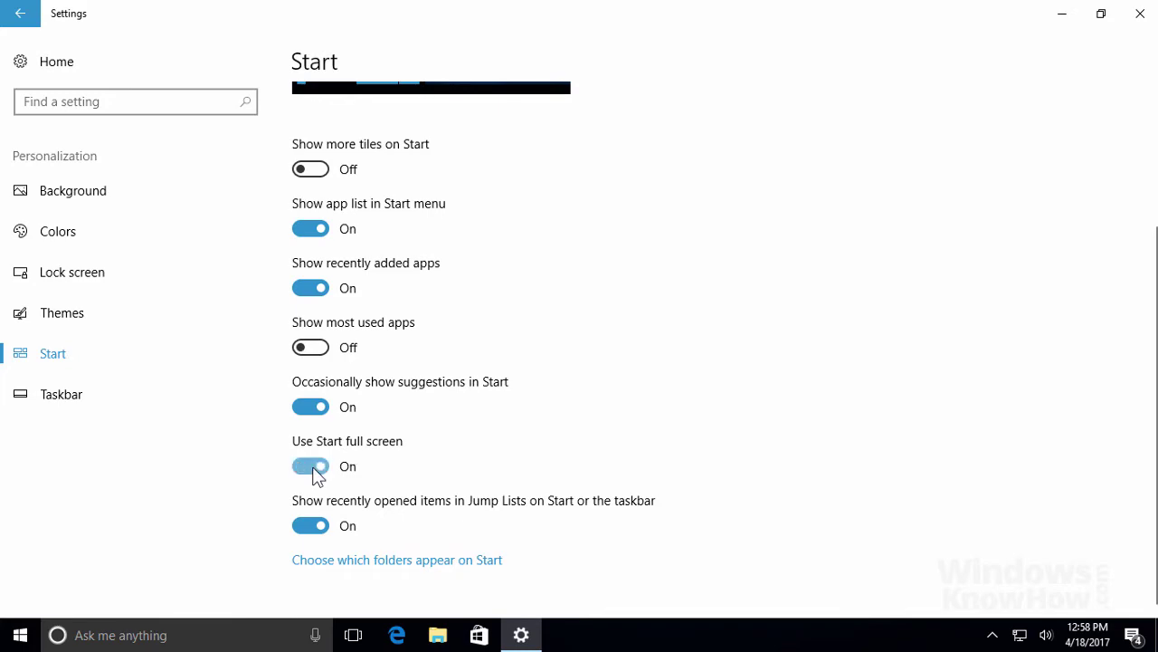
# Preview full-screen Start's All apps and Pinned tiles views, then switch Use Start full screen Off.
pyautogui.click(19, 635)
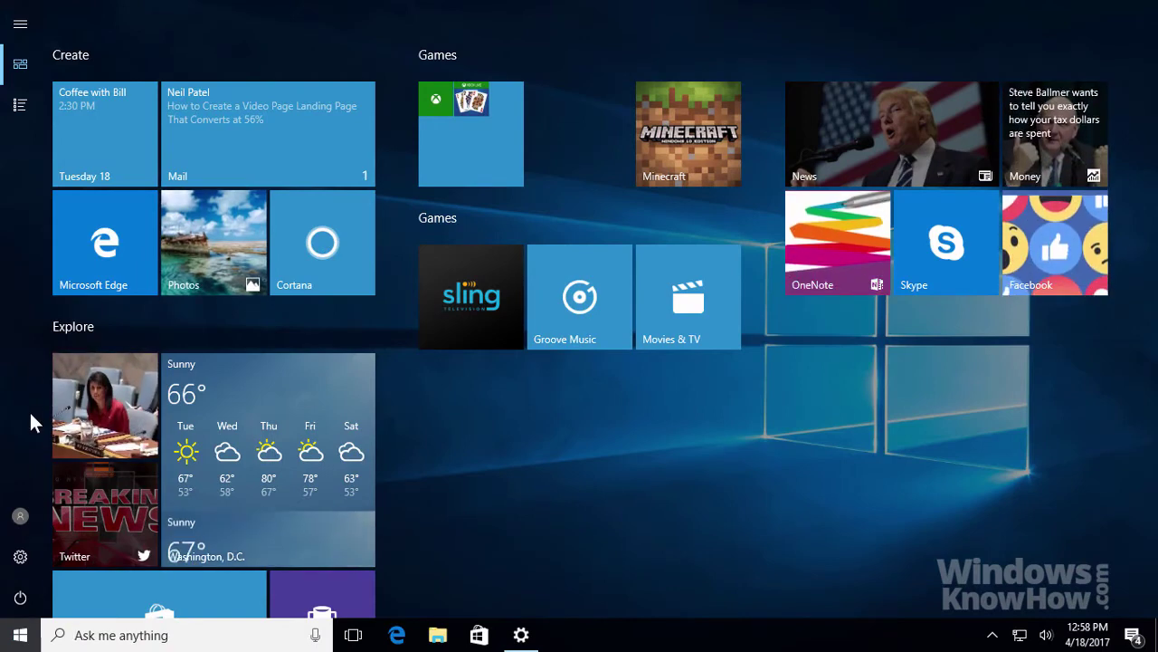
pyautogui.click(25, 109)
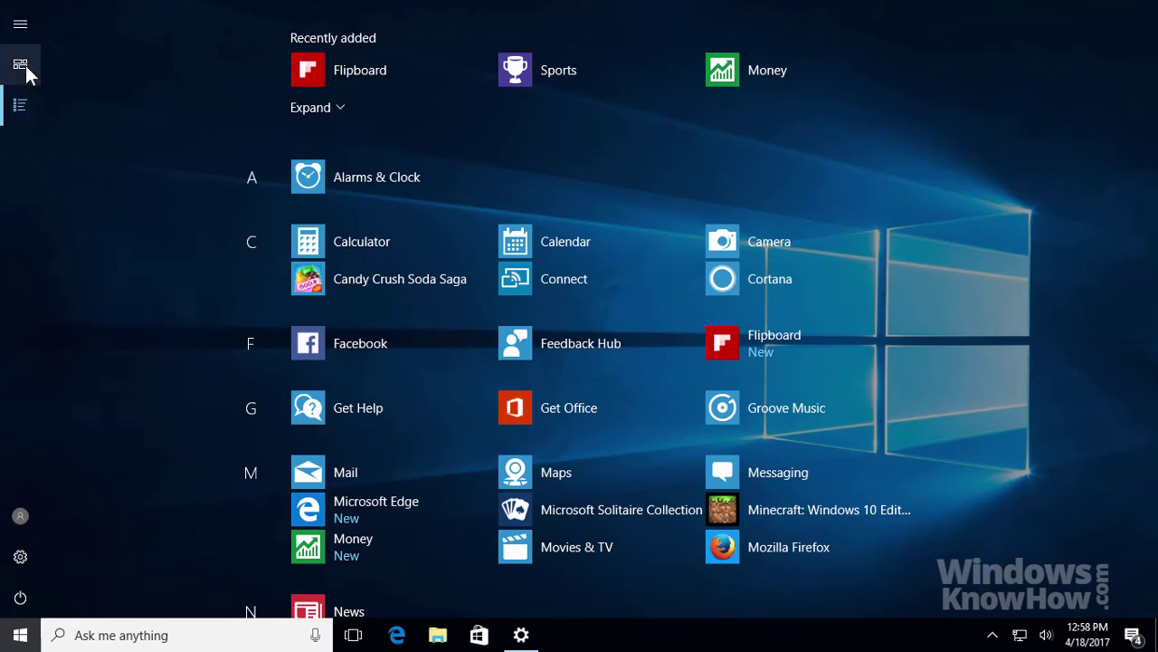
pyautogui.click(25, 65)
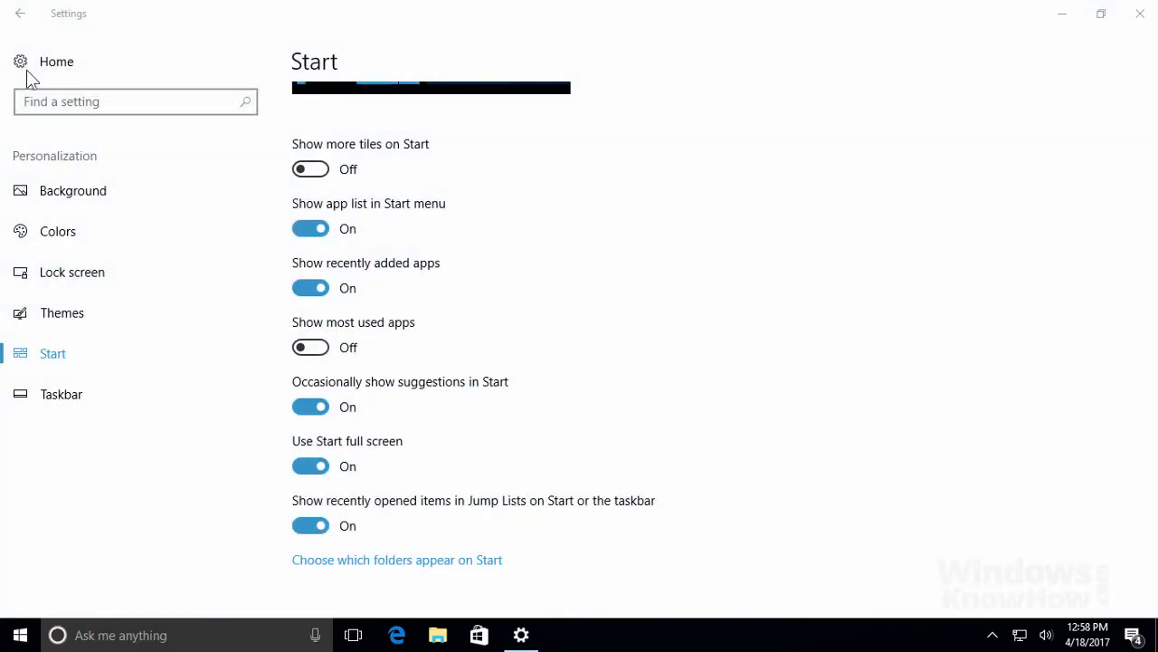
pyautogui.click(312, 468)
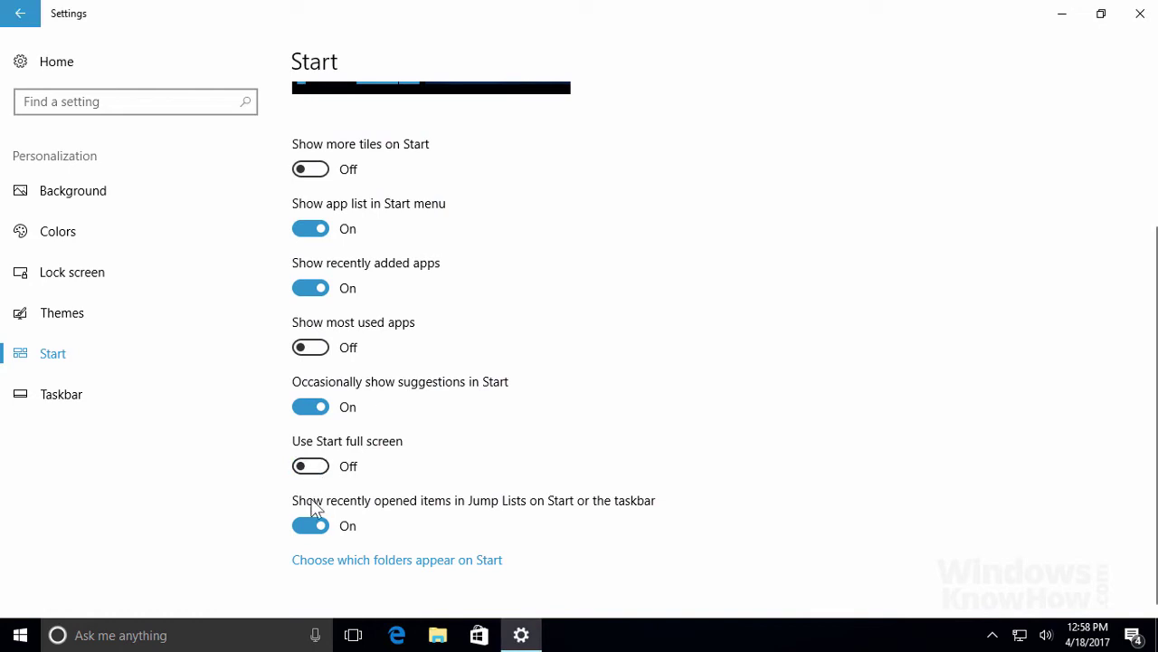
# Choose to show the Videos, Pictures and Music folders on Start.
pyautogui.click(337, 561)
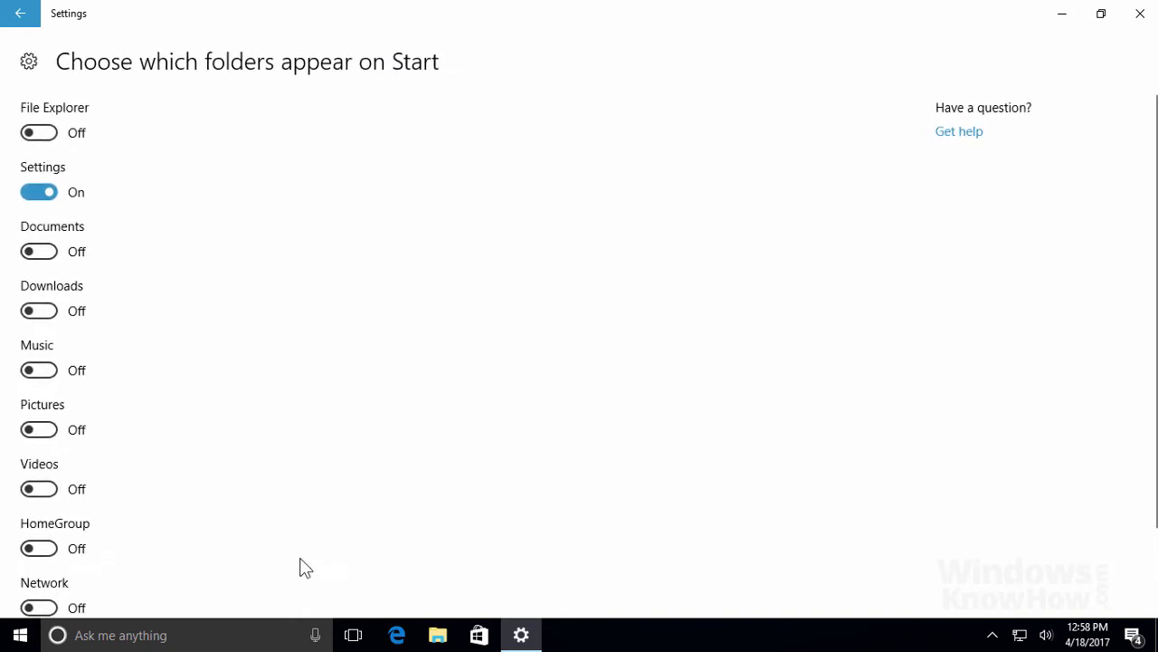
pyautogui.click(43, 493)
pyautogui.click(43, 431)
pyautogui.click(43, 372)
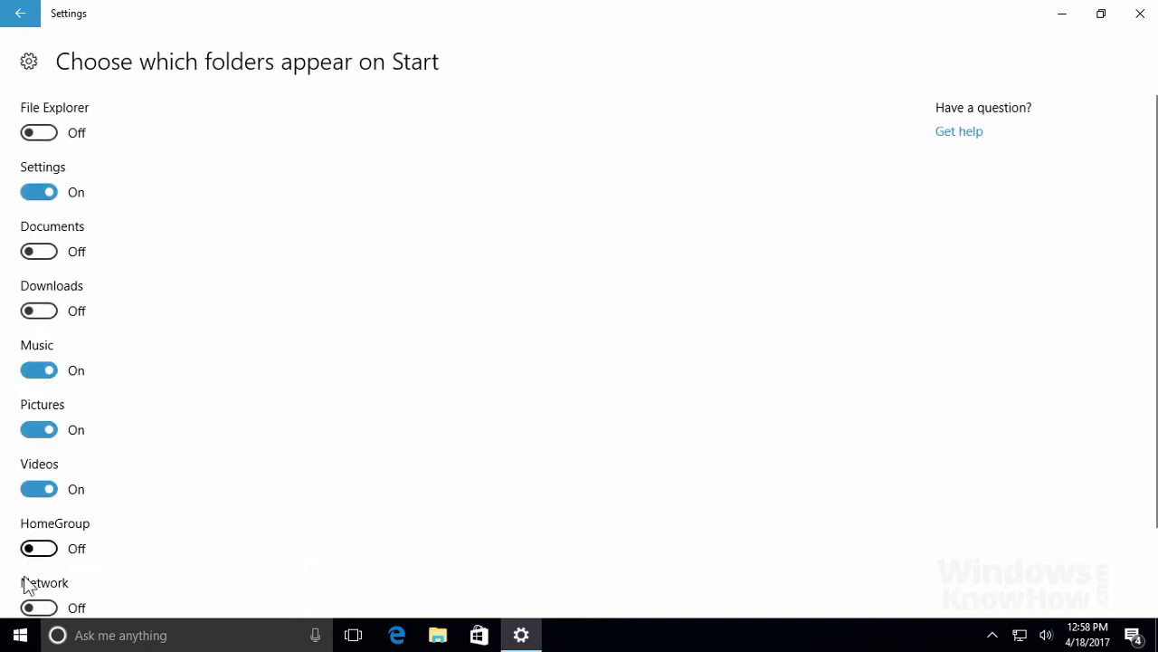
# Check the new folder shortcuts in Start, then return to Settings and open the Colors page.
pyautogui.click(20, 639)
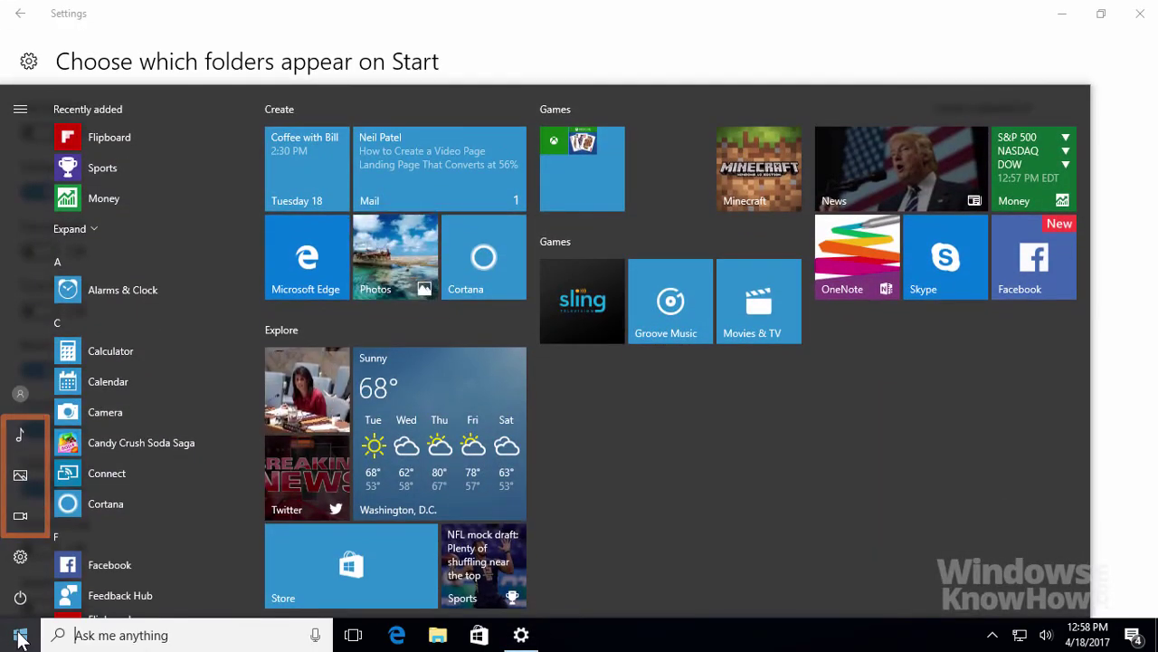
pyautogui.click(19, 639)
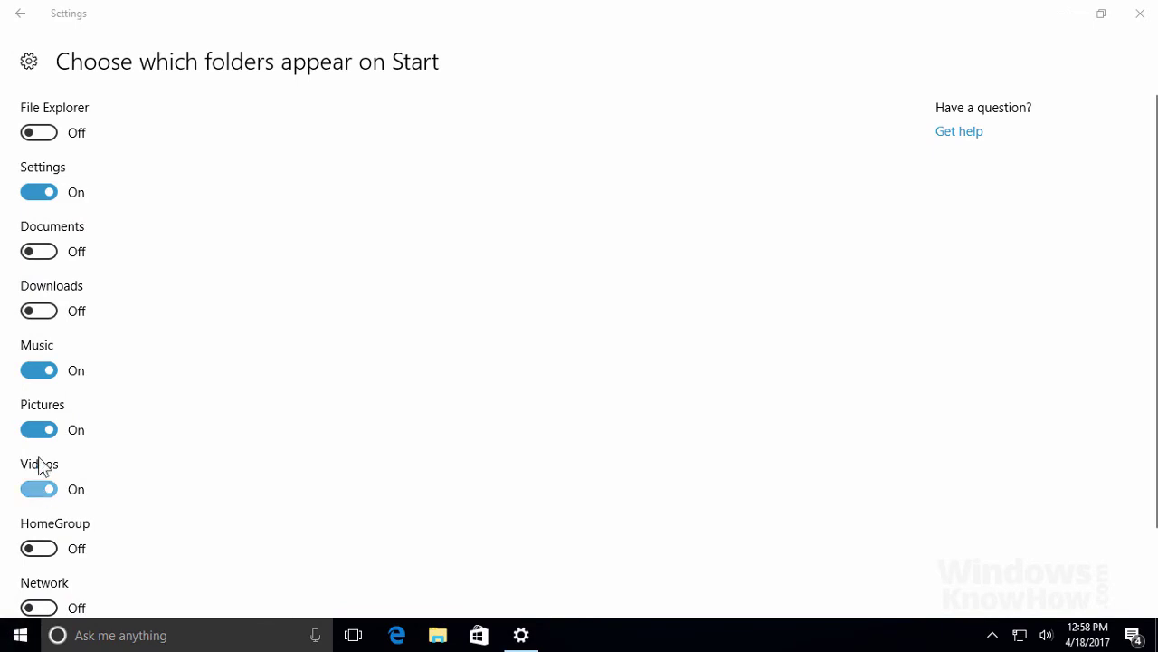
pyautogui.click(24, 25)
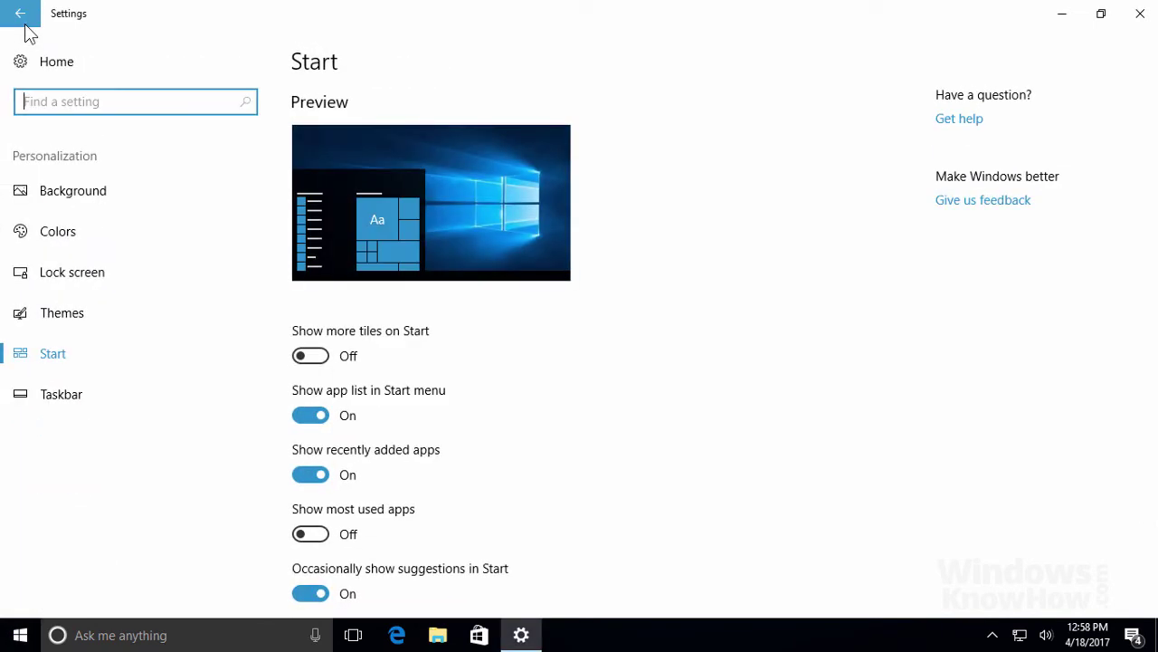
pyautogui.click(144, 231)
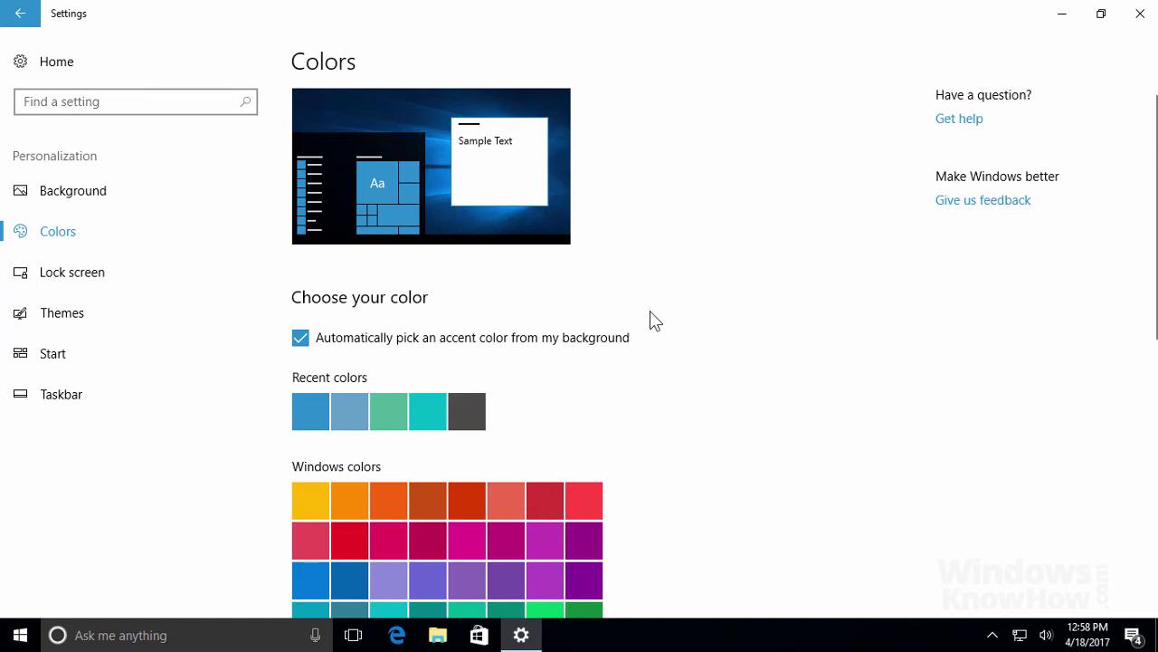
# Pick the Mod red swatch under Windows colors as the accent colour.
pyautogui.scroll(-3, 650, 310)
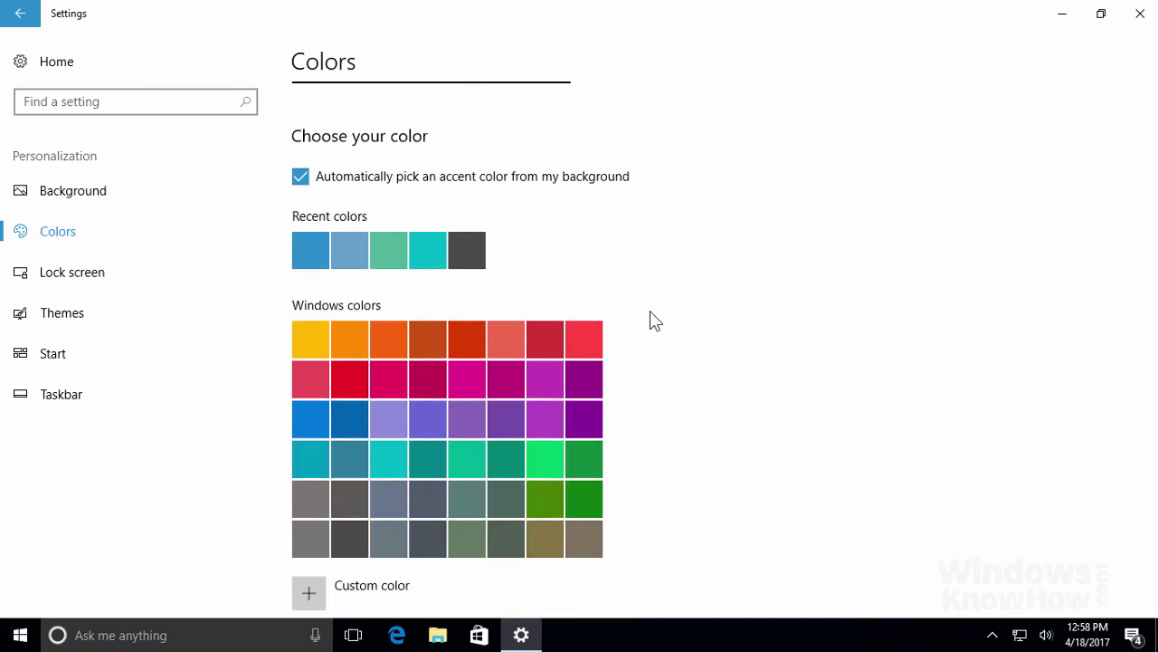
pyautogui.click(575, 341)
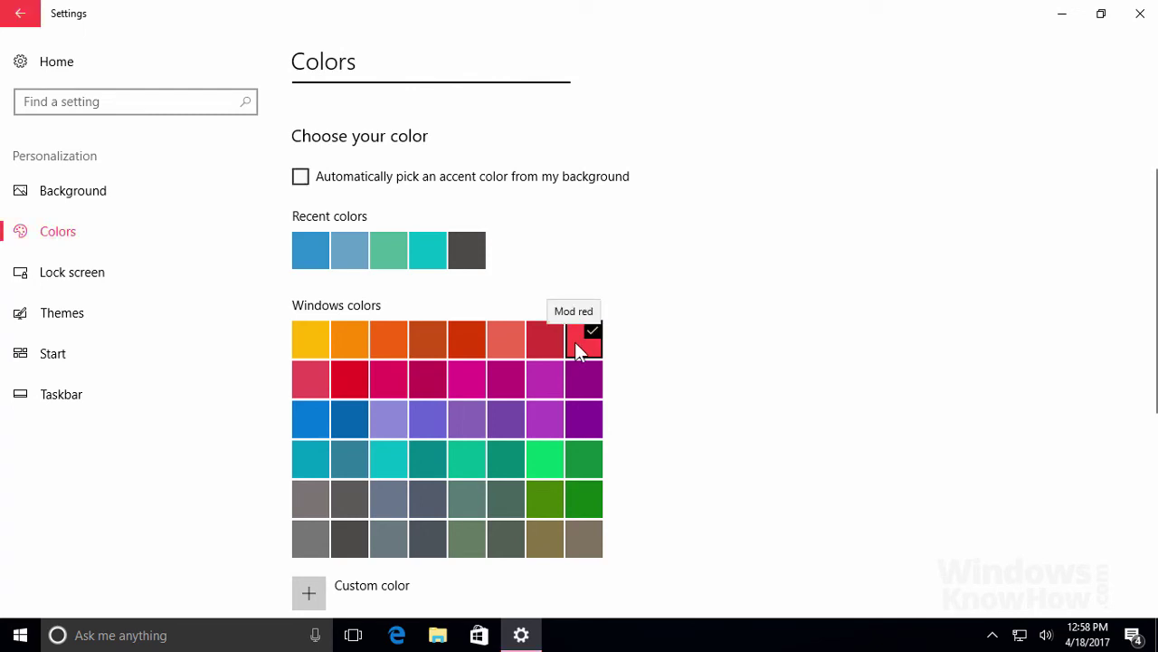
# Create a custom medium green accent colour, #4EBD7A, checking its RGB values before applying it.
pyautogui.click(389, 589)
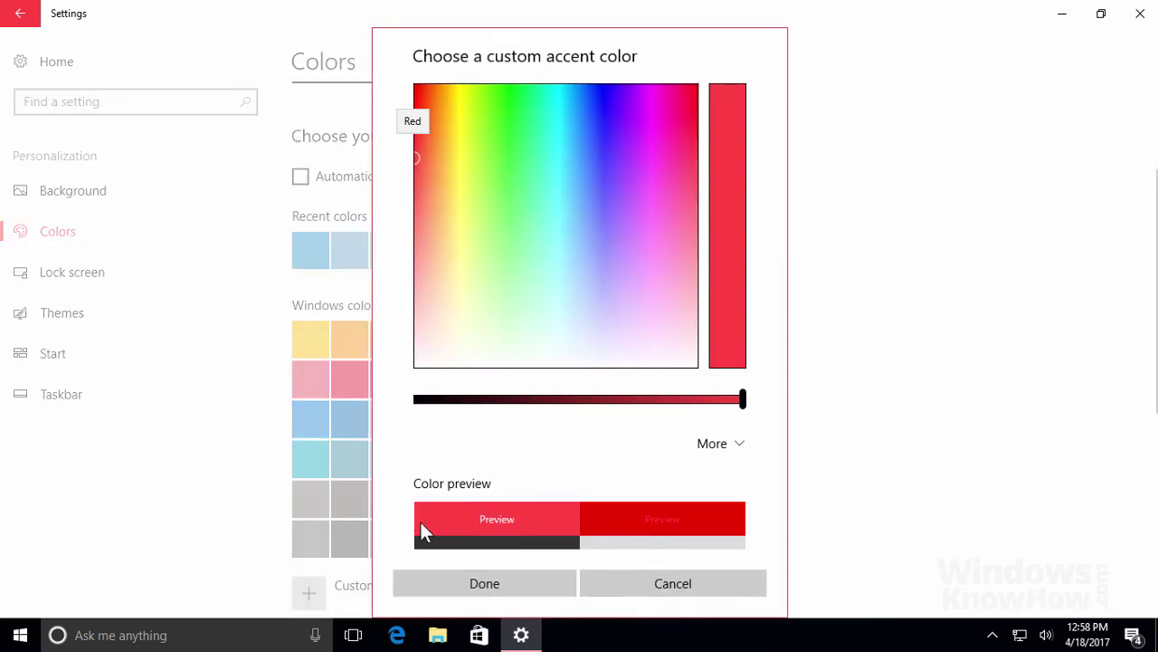
pyautogui.click(528, 203)
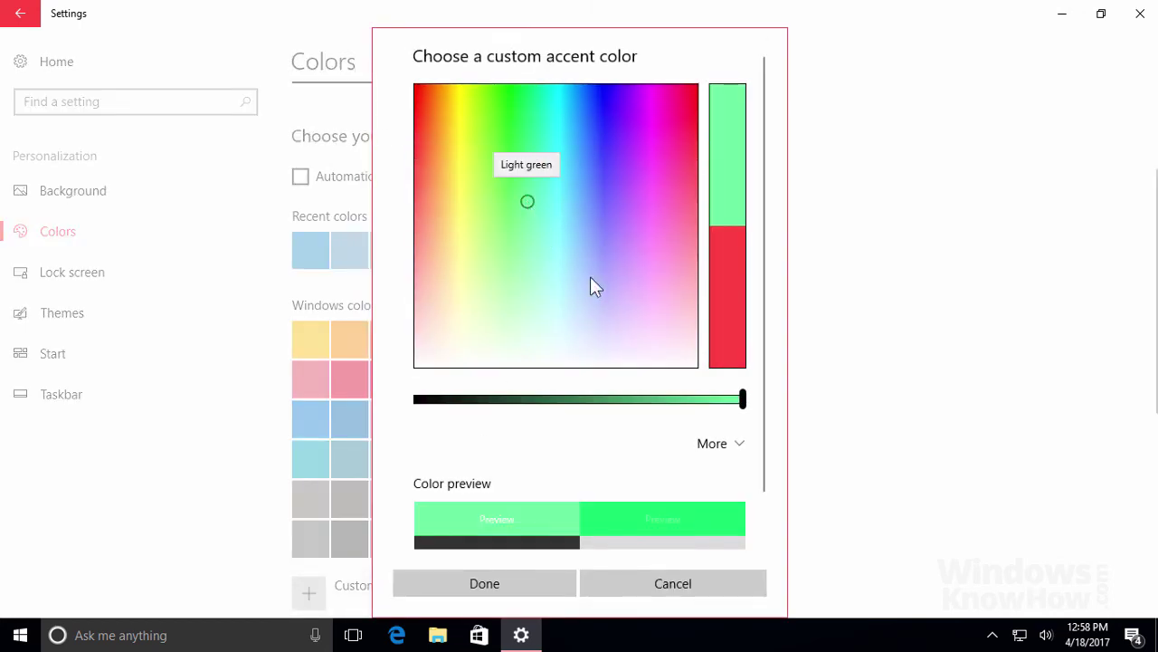
pyautogui.moveTo(742, 400); pyautogui.dragTo(658, 399)
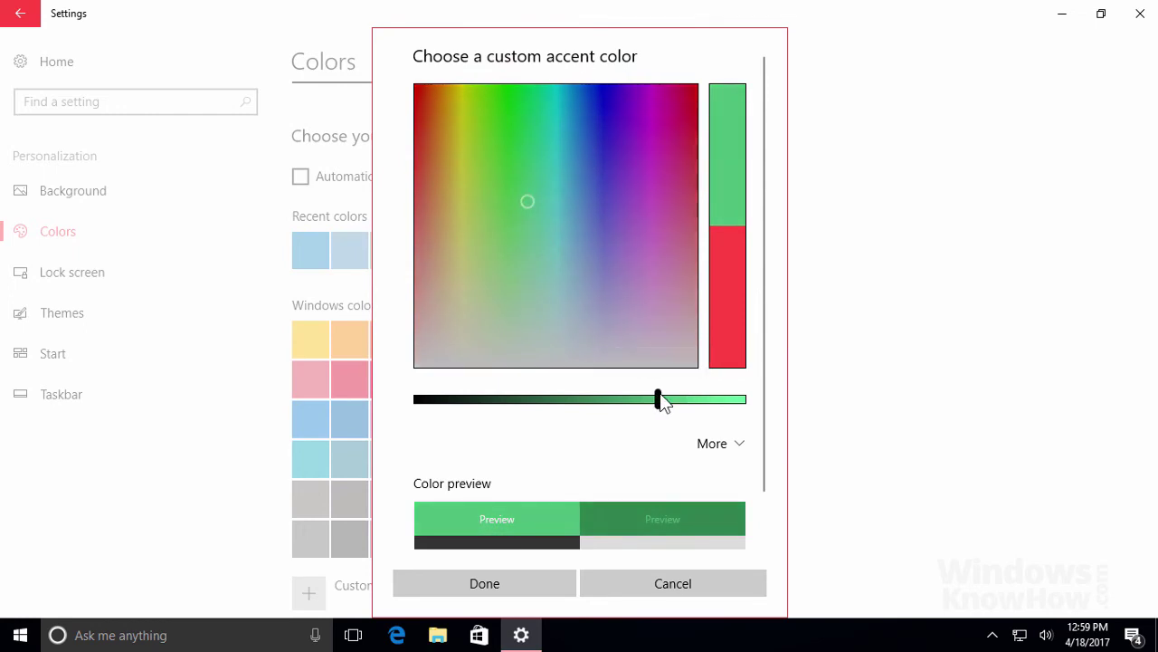
pyautogui.click(723, 452)
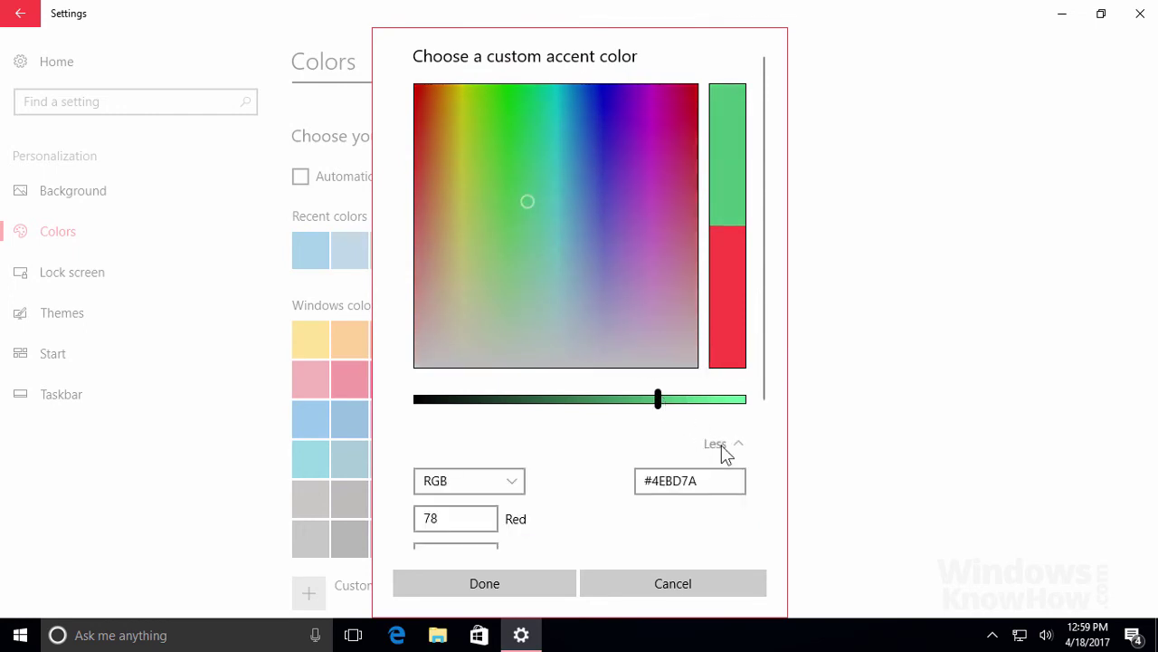
pyautogui.click(512, 481)
pyautogui.click(522, 486)
pyautogui.click(505, 589)
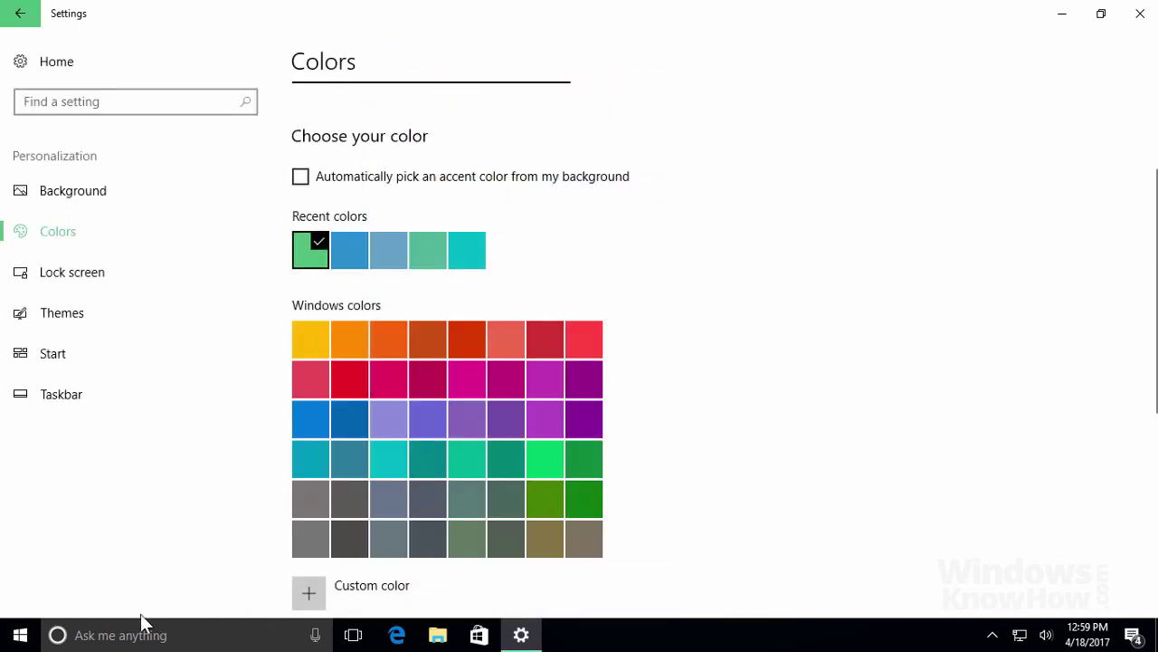
# Preview the green accent on Start and leave transparency effects switched on.
pyautogui.click(20, 634)
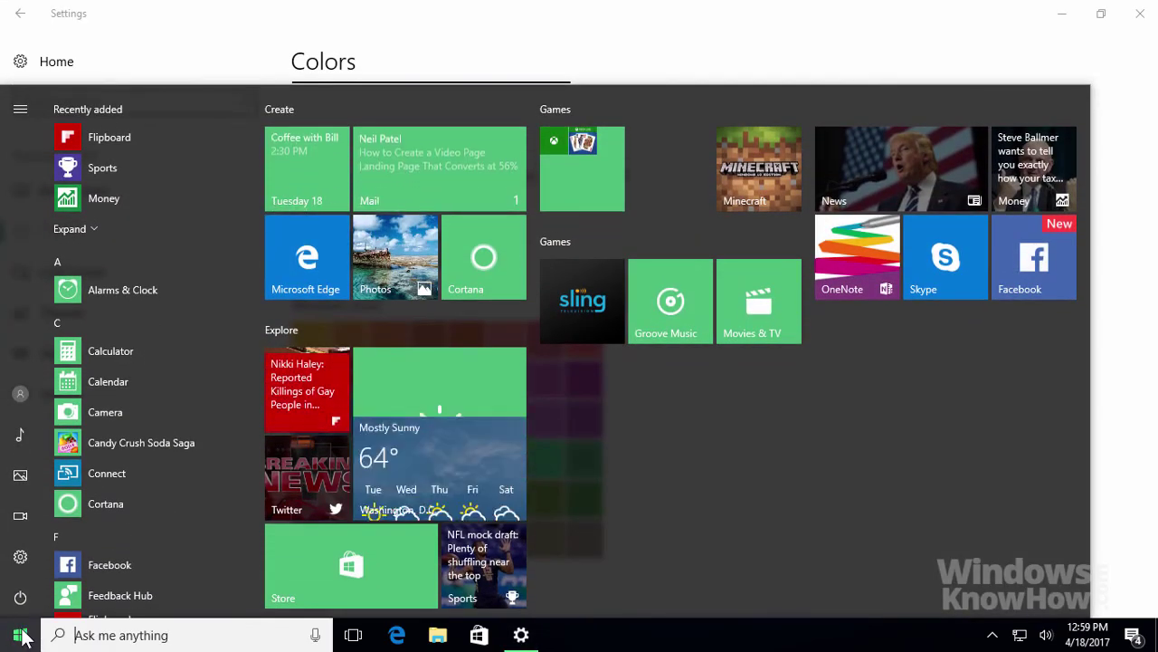
pyautogui.click(20, 634)
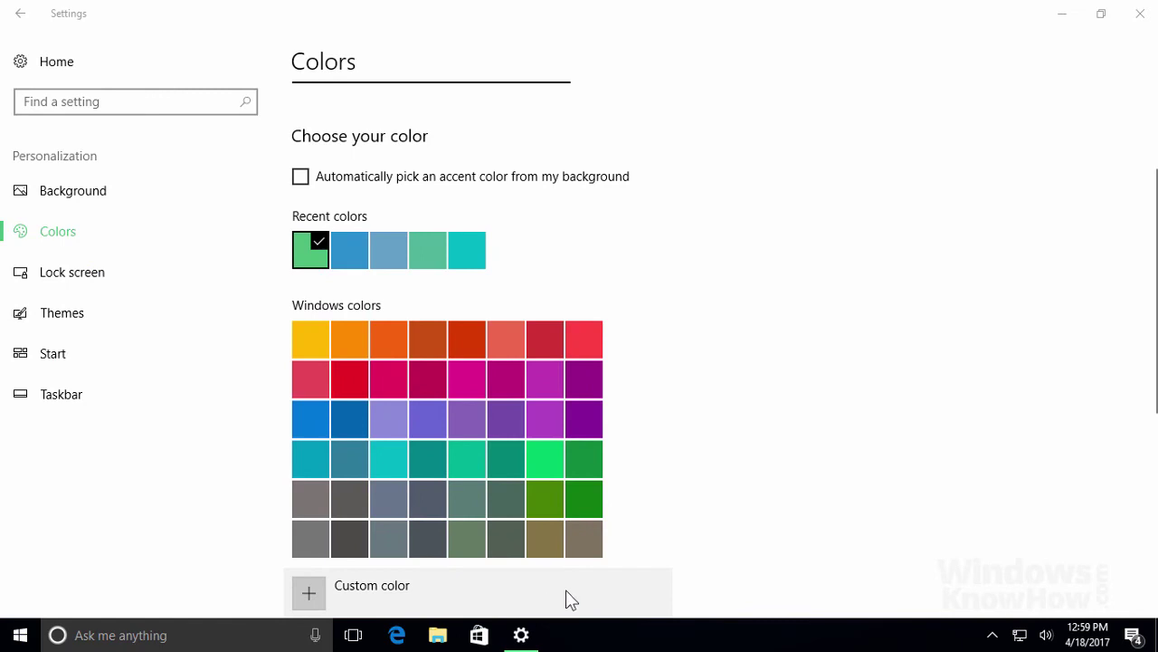
pyautogui.scroll(-5, 566, 598)
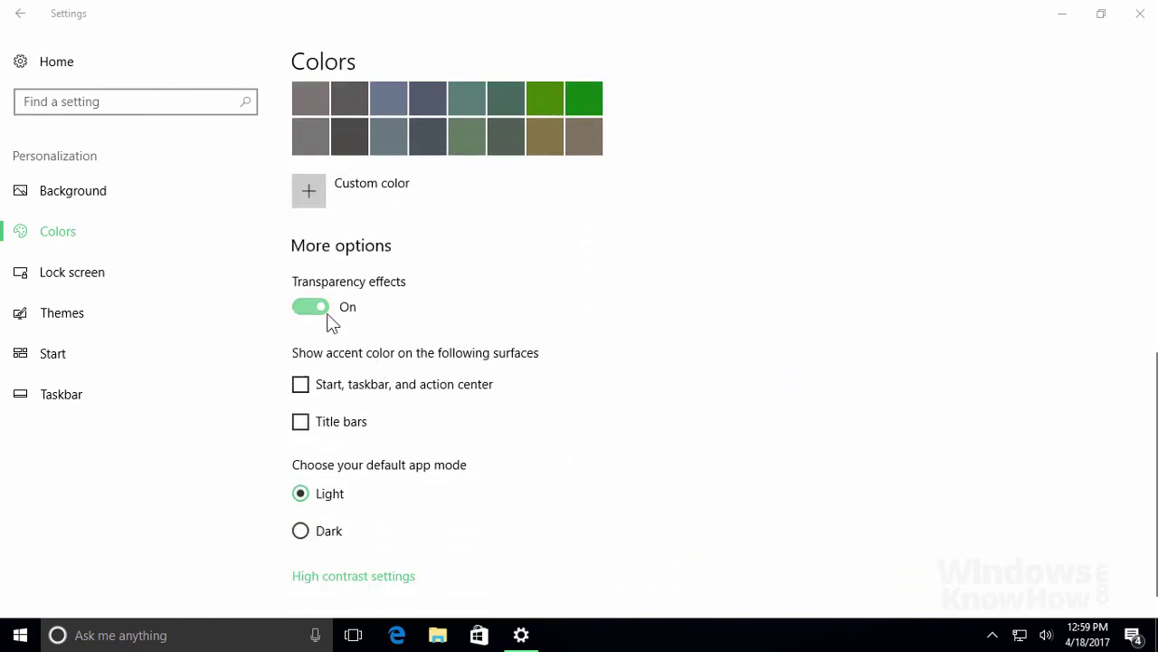
pyautogui.click(310, 307)
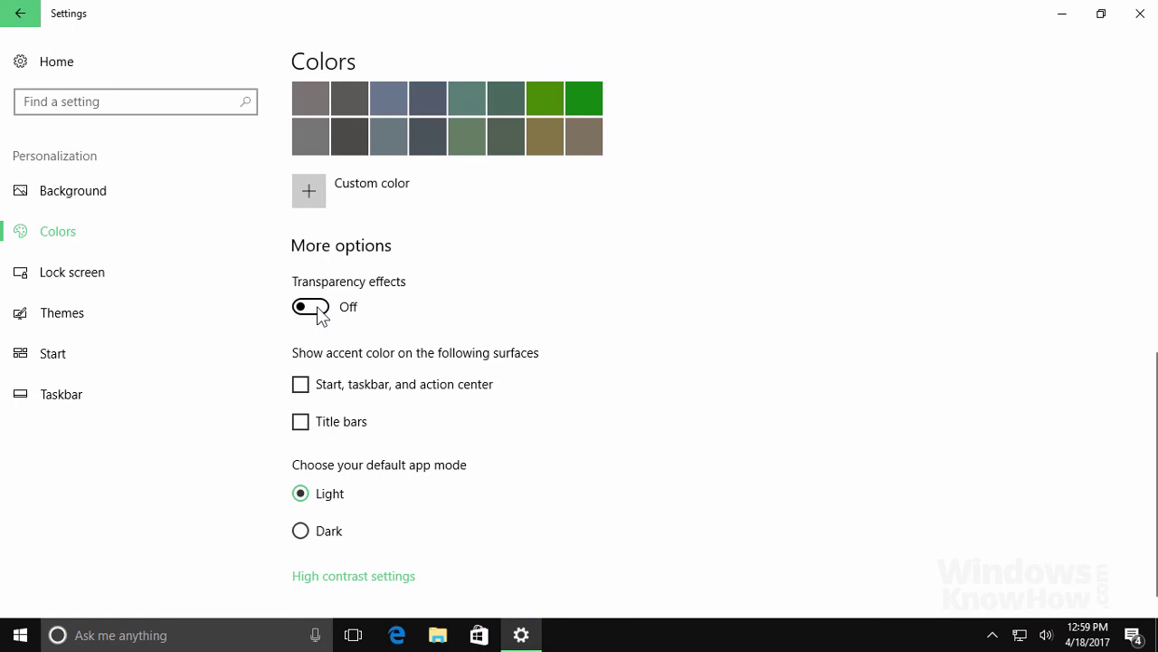
pyautogui.click(312, 307)
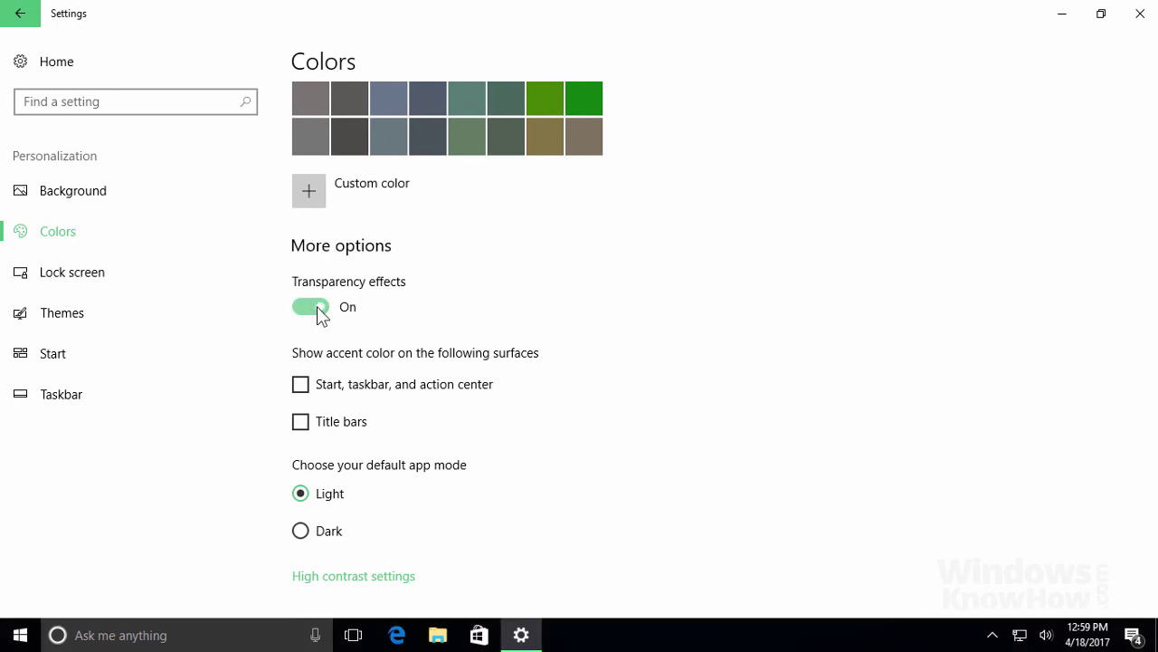
# Show the accent on Start, taskbar, action center and title bars, keeping Light app mode after trying Dark.
pyautogui.click(302, 388)
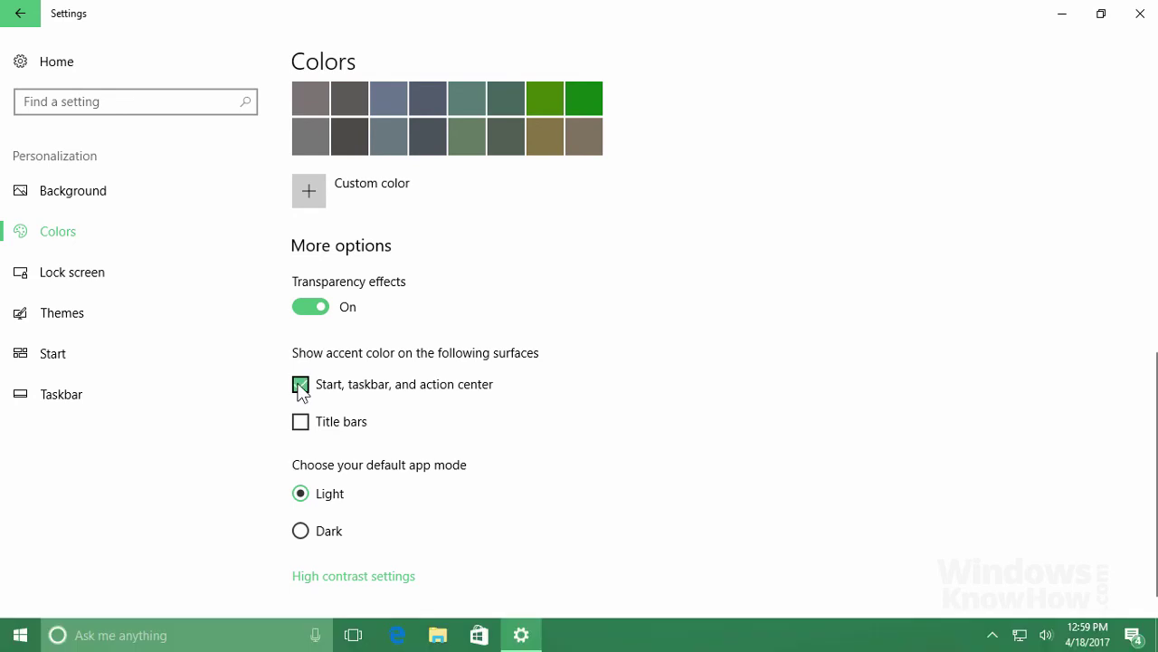
pyautogui.click(302, 423)
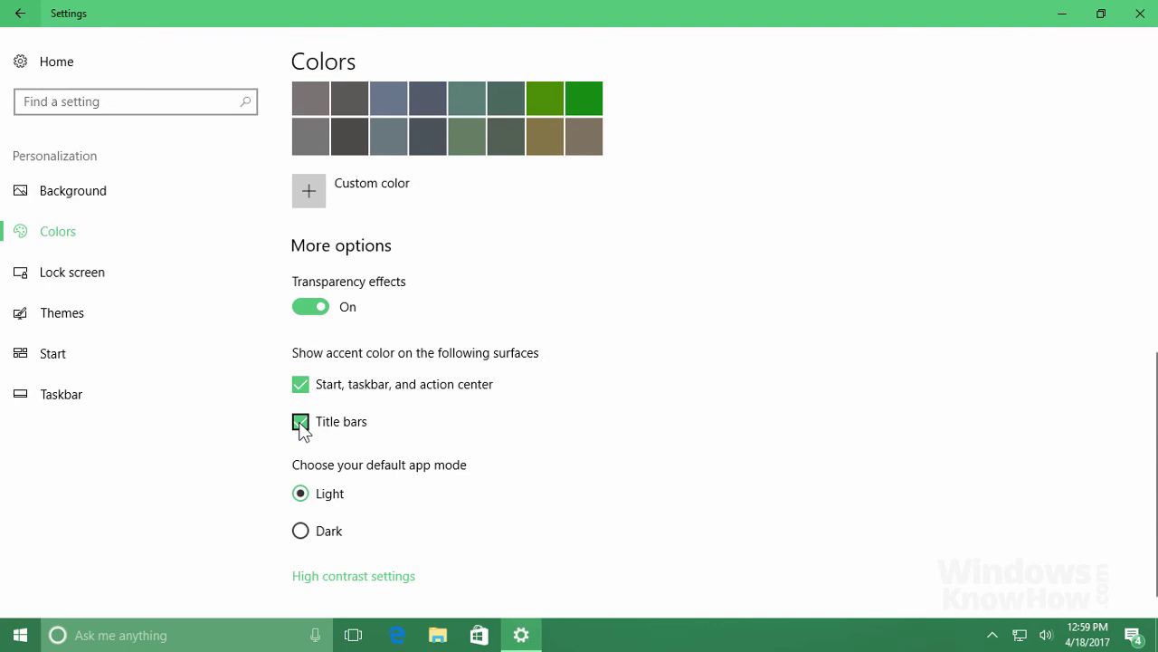
pyautogui.click(20, 634)
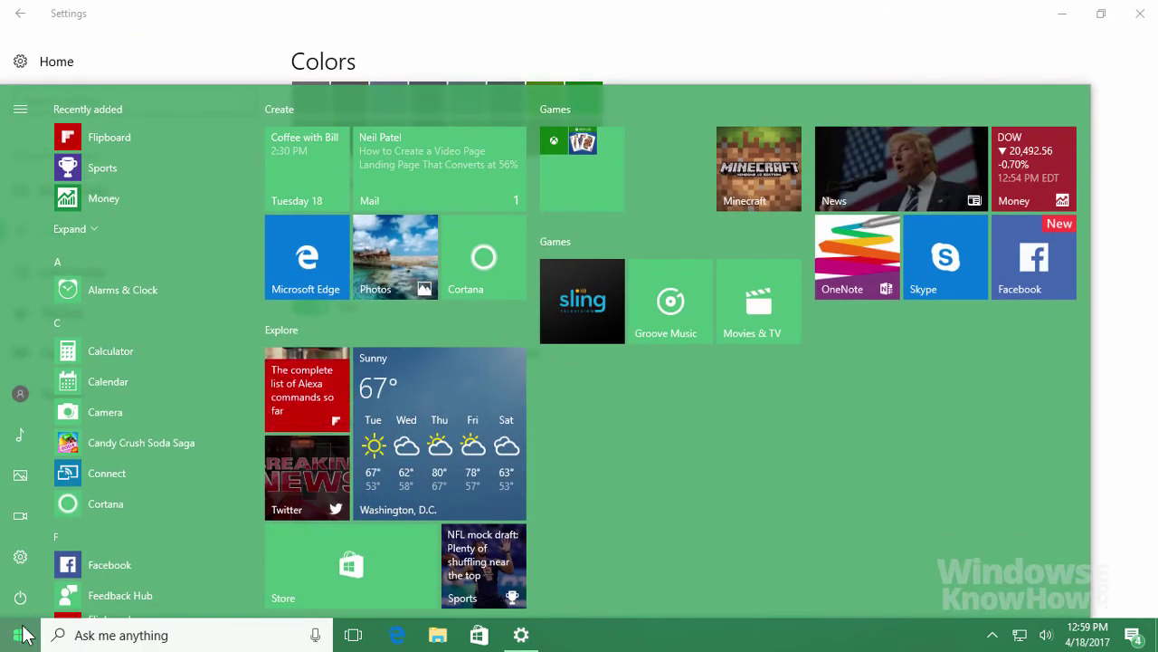
pyautogui.click(23, 628)
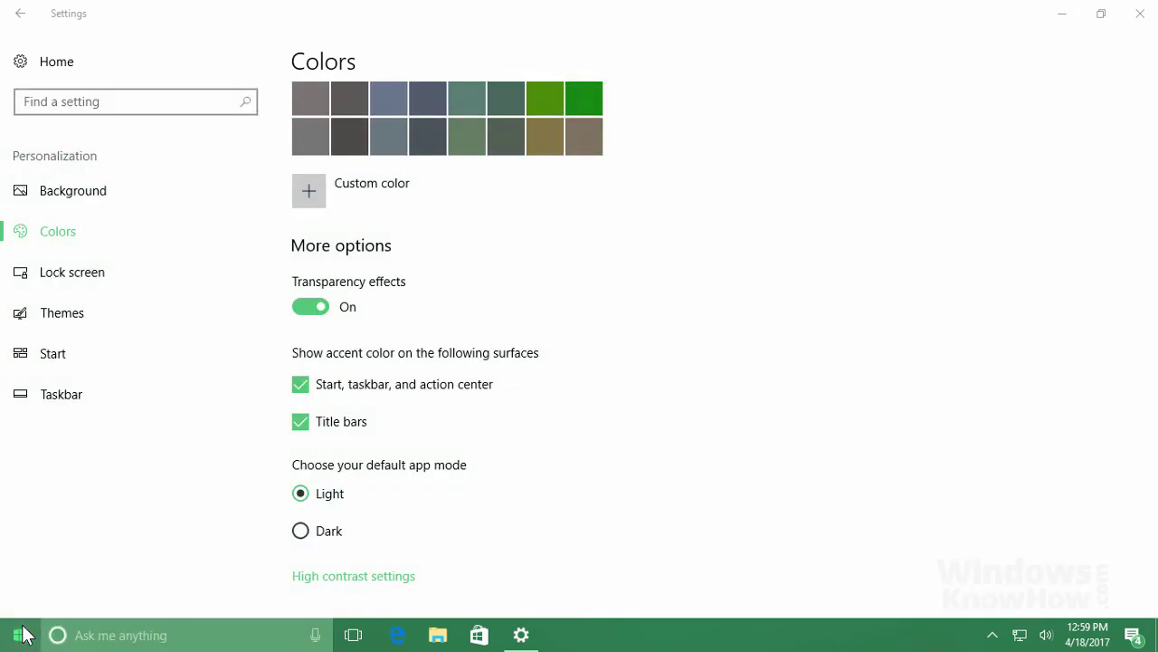
pyautogui.click(301, 531)
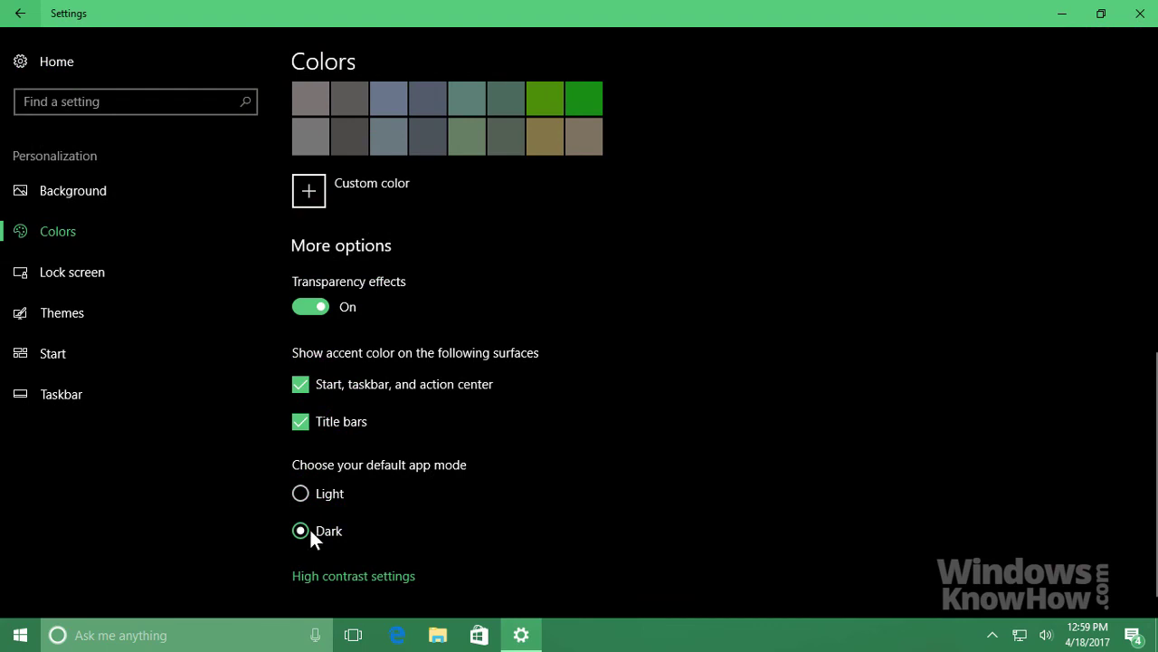
pyautogui.click(302, 494)
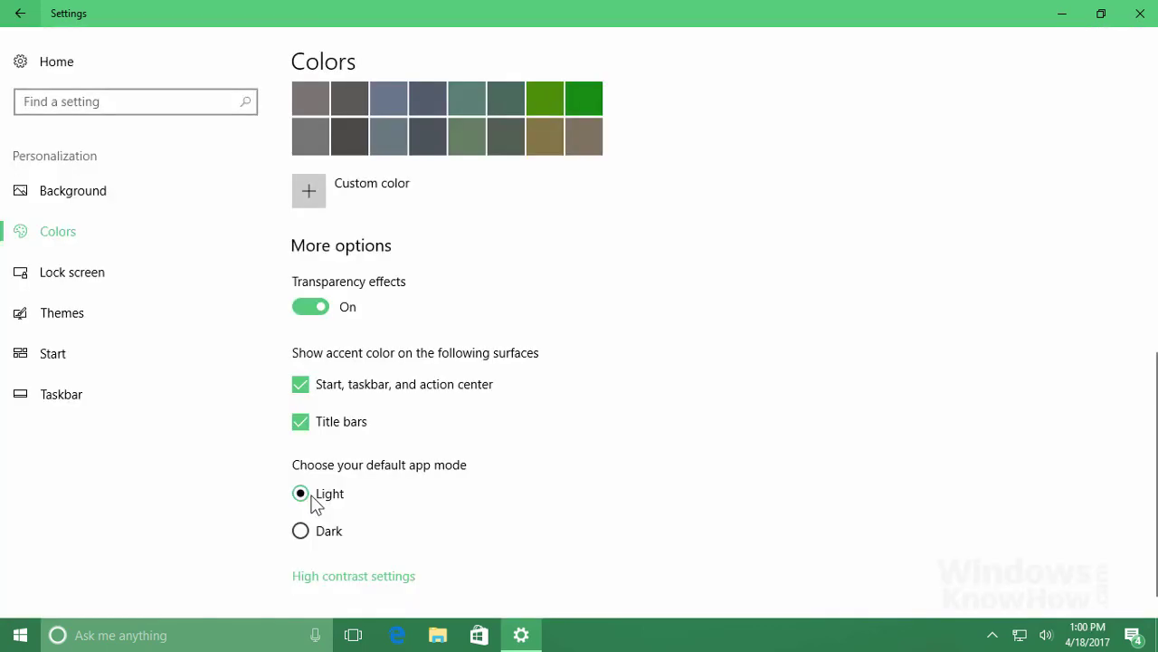